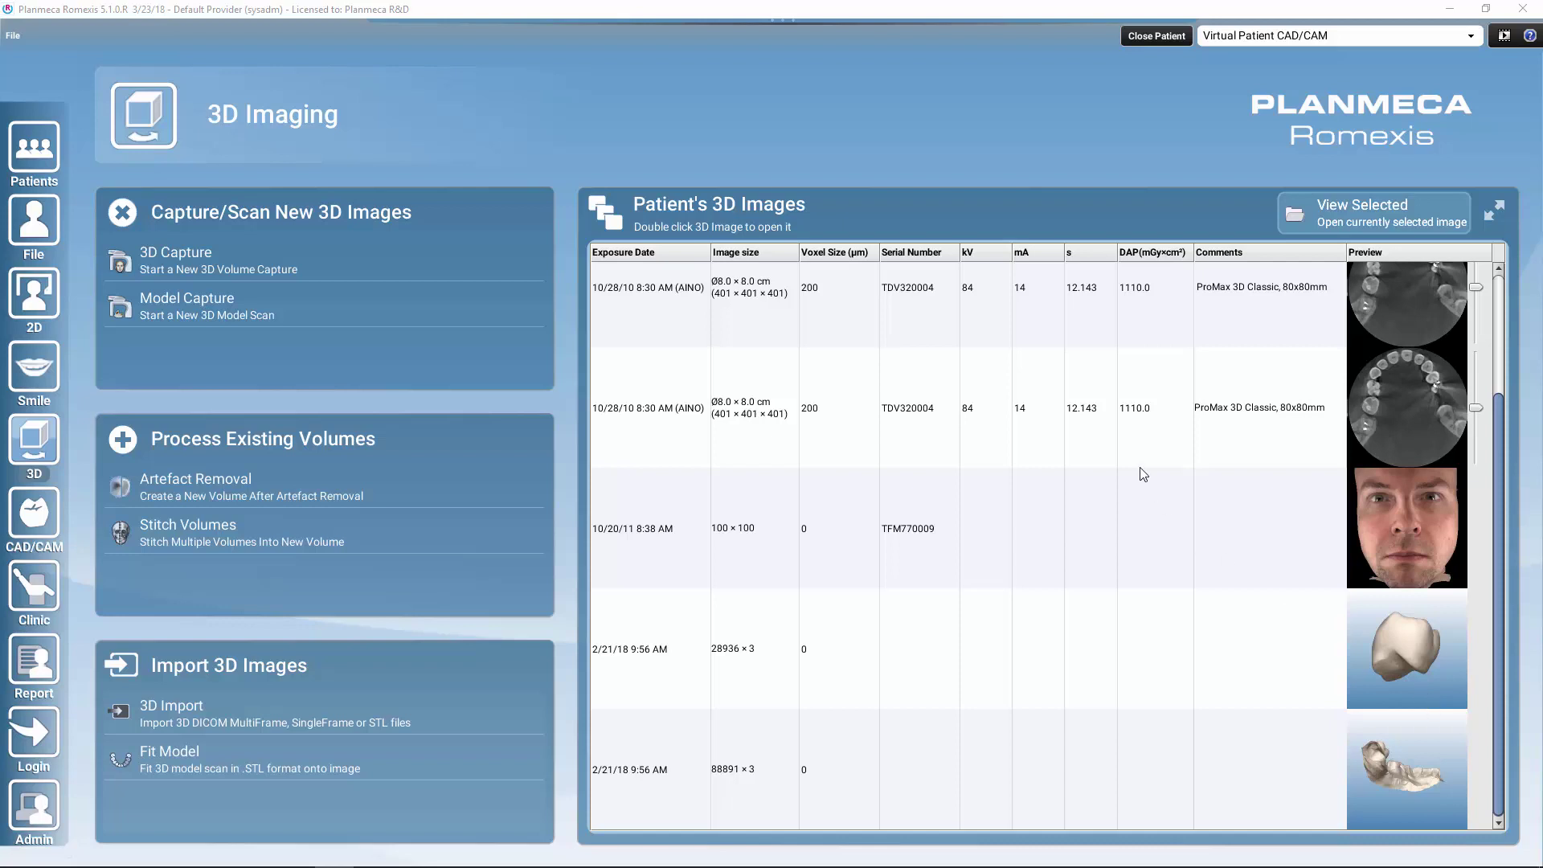
Open the 10/28/10 ProMax 3D Classic volume and load the imported lower-arch STL scan for Fit Model
{"action": "double_click", "coordinate": [1102, 423]}
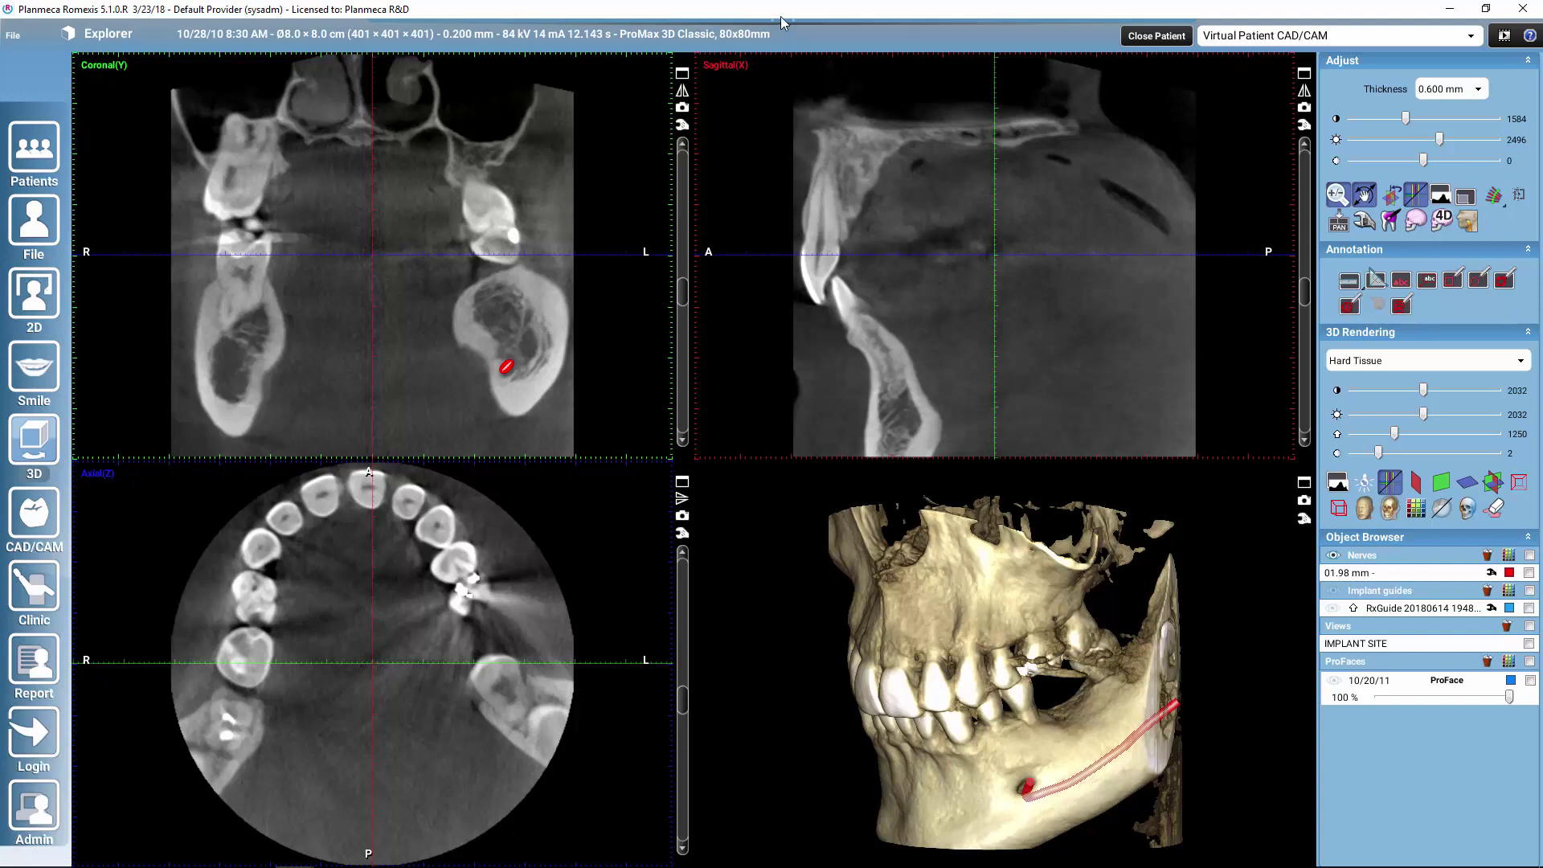
{"action": "mouse_move", "coordinate": [782, 24]}
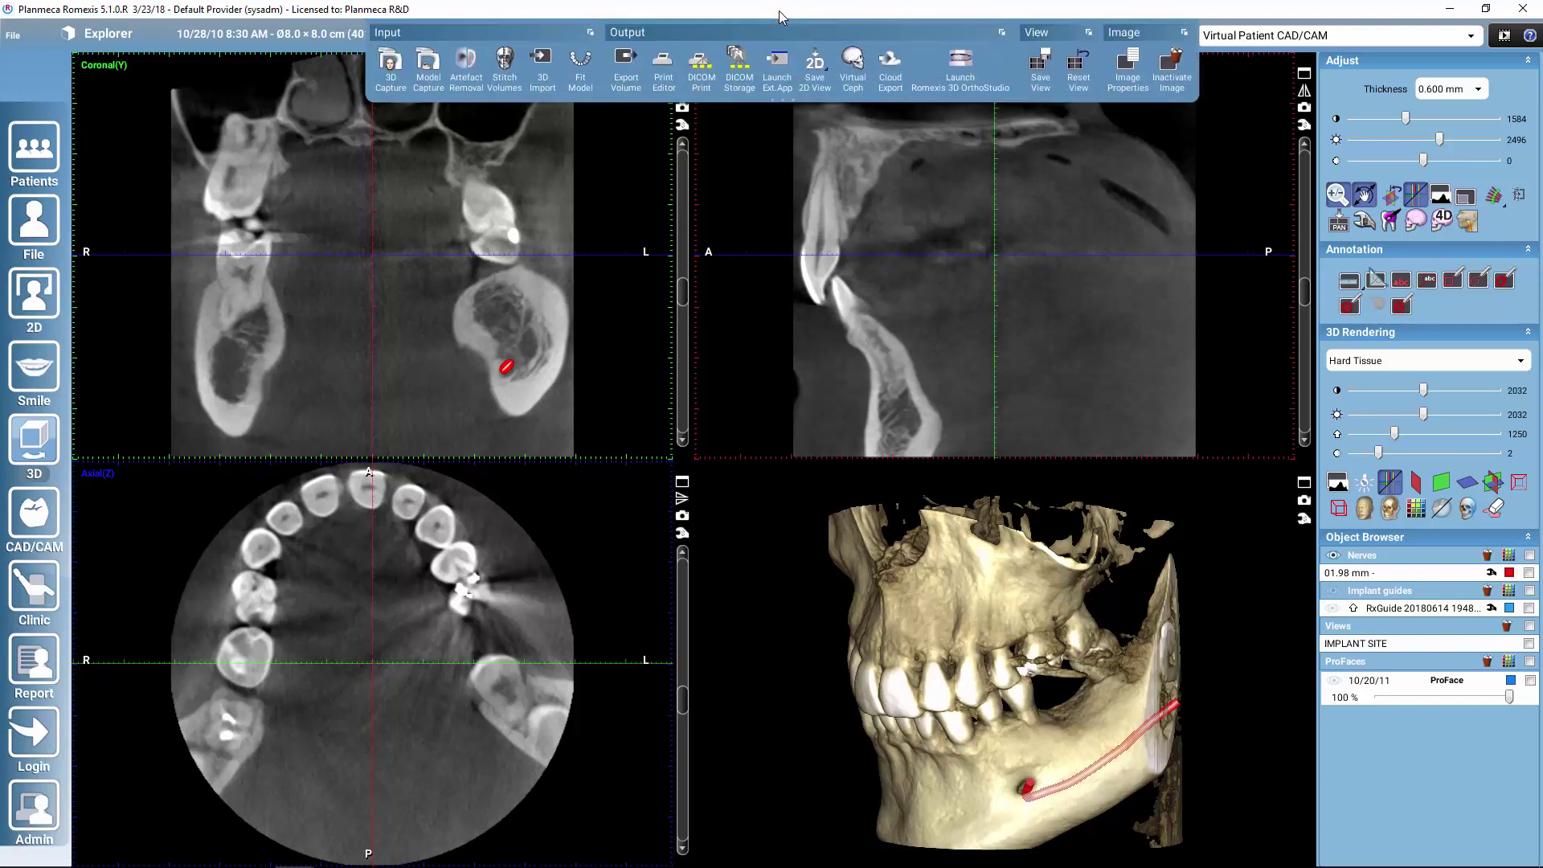
{"action": "left_click", "coordinate": [582, 81]}
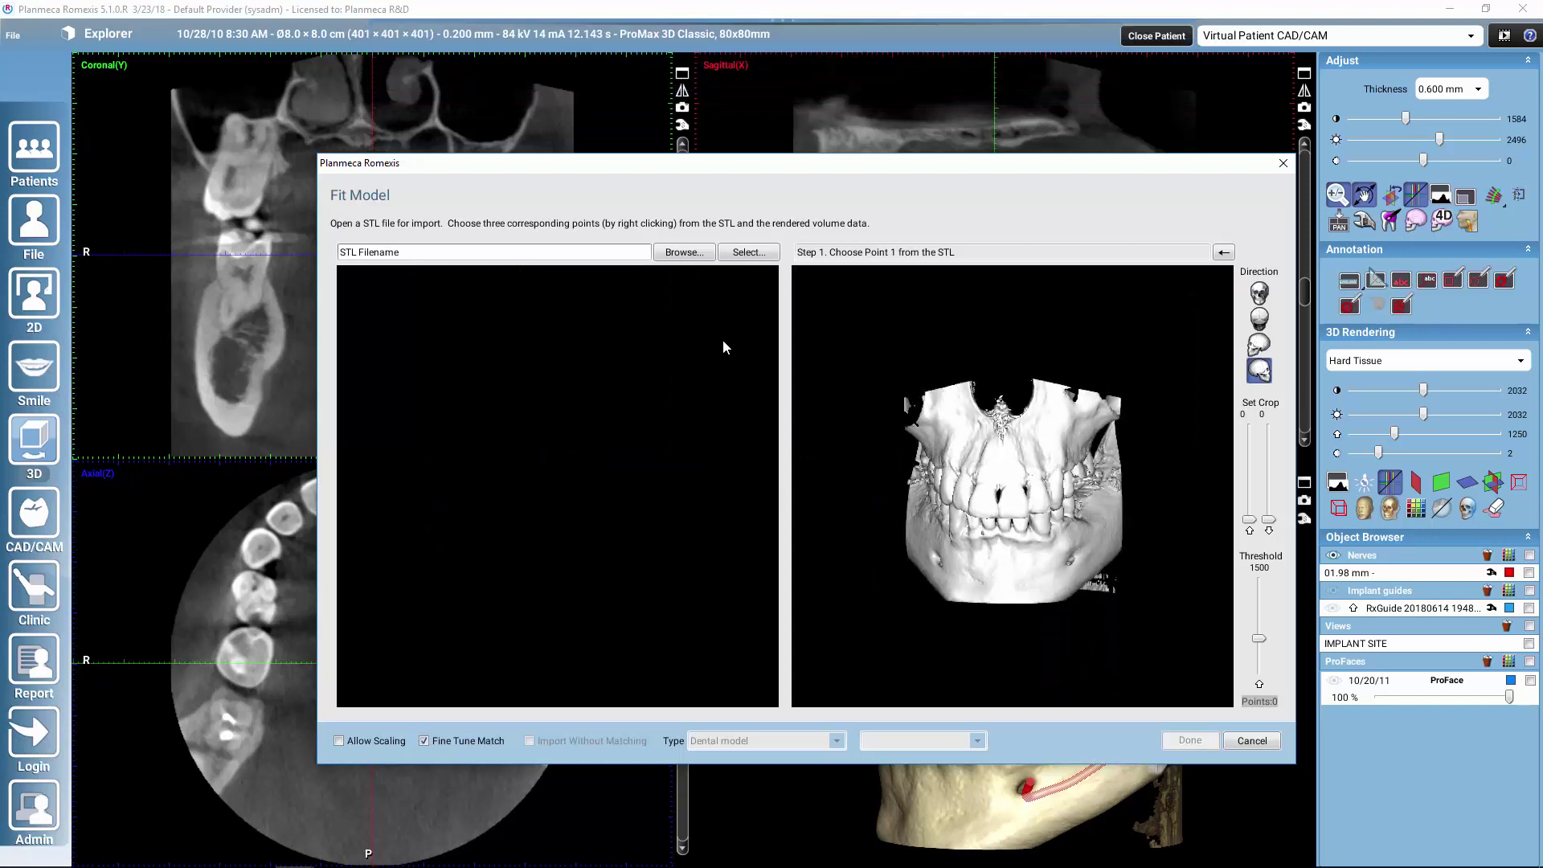
{"action": "left_click", "coordinate": [747, 252]}
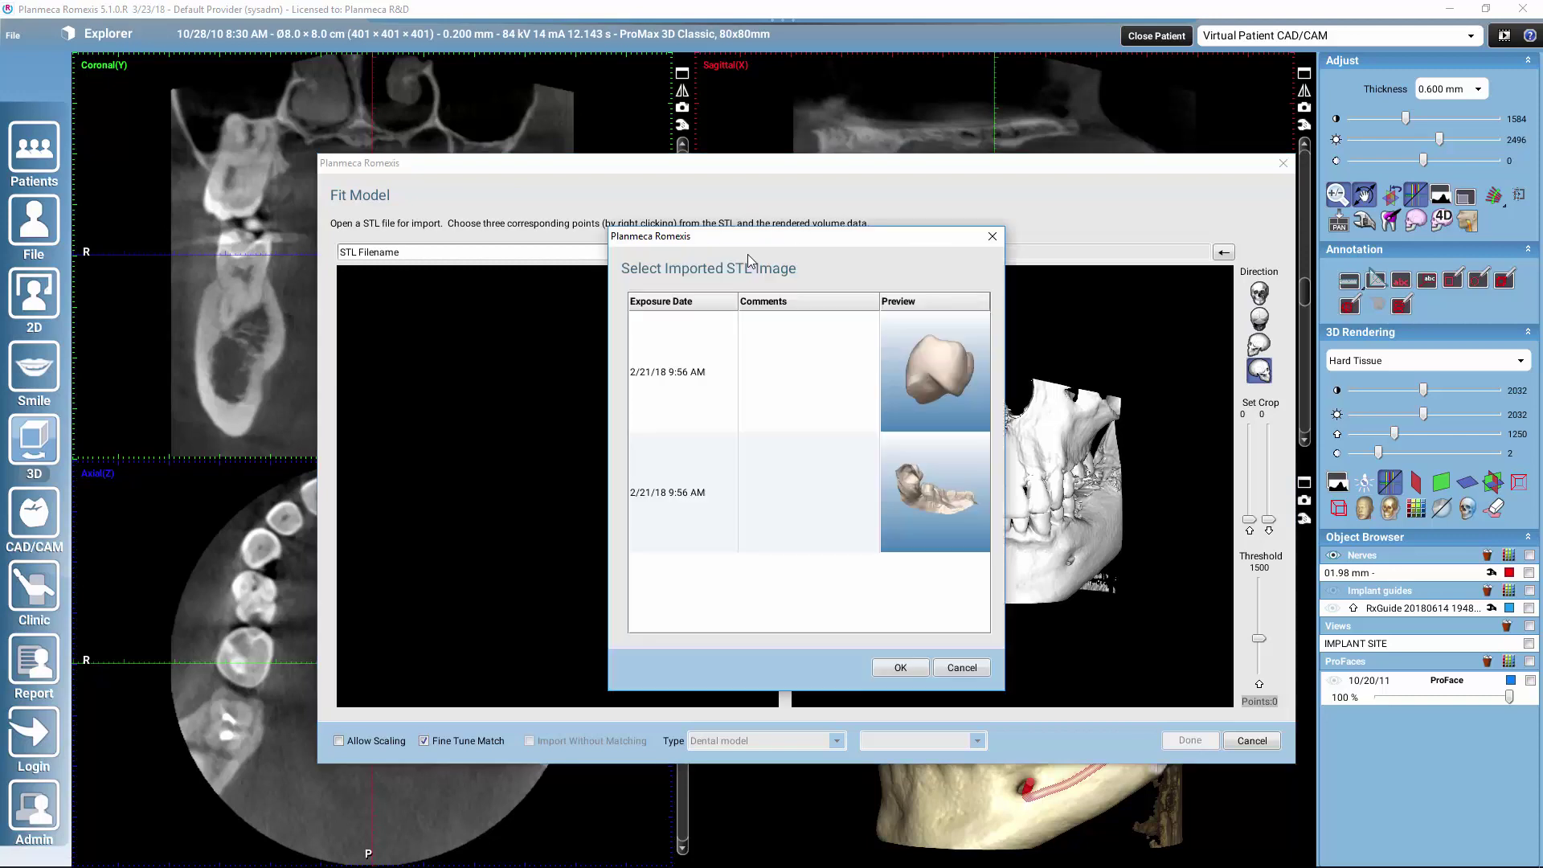
{"action": "left_click", "coordinate": [795, 506]}
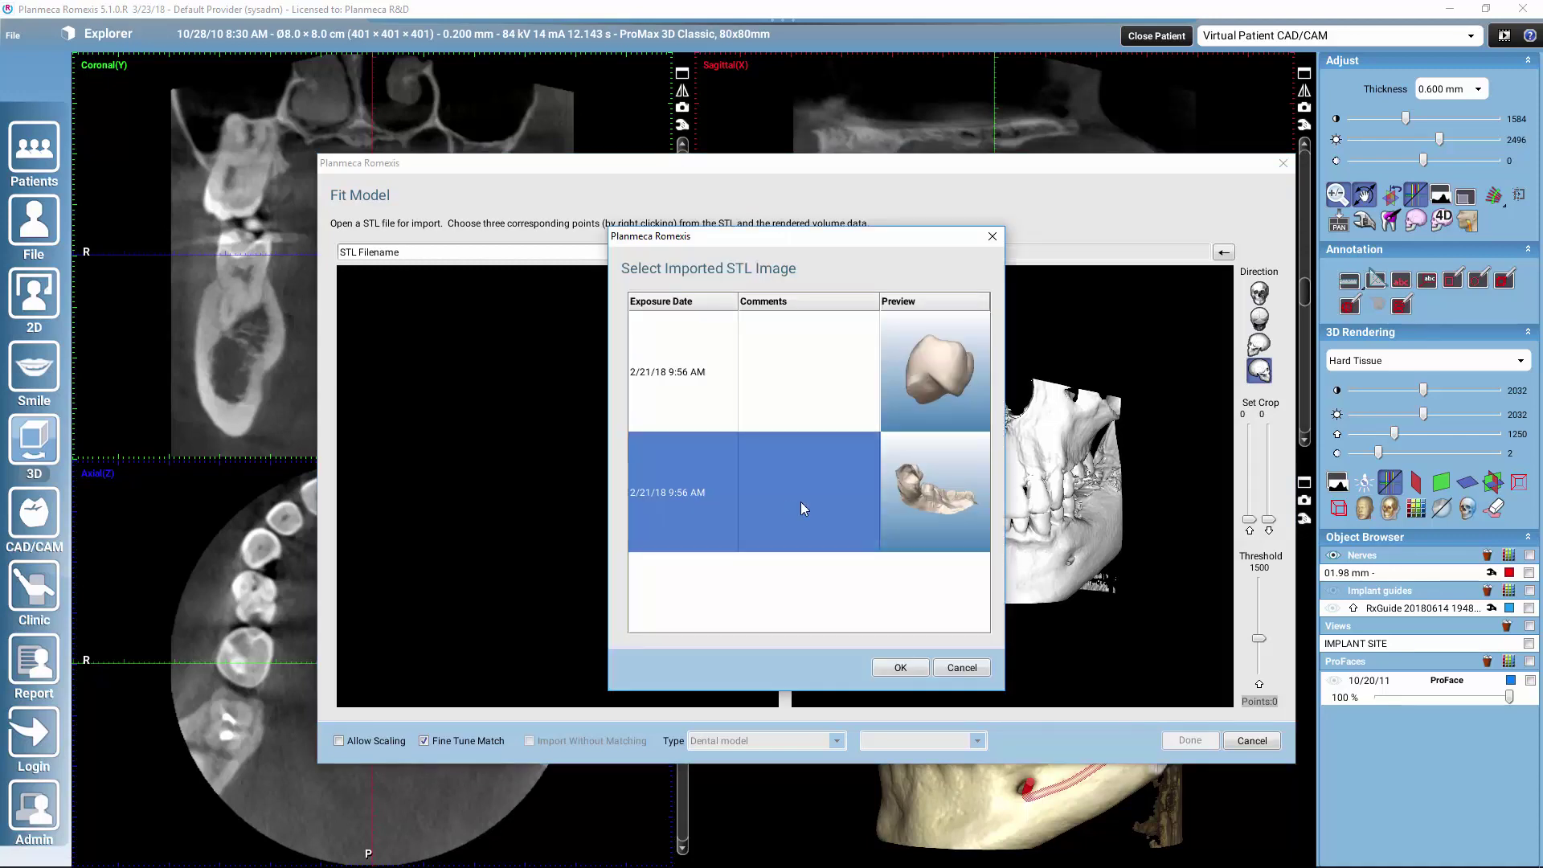
{"action": "left_click", "coordinate": [900, 668]}
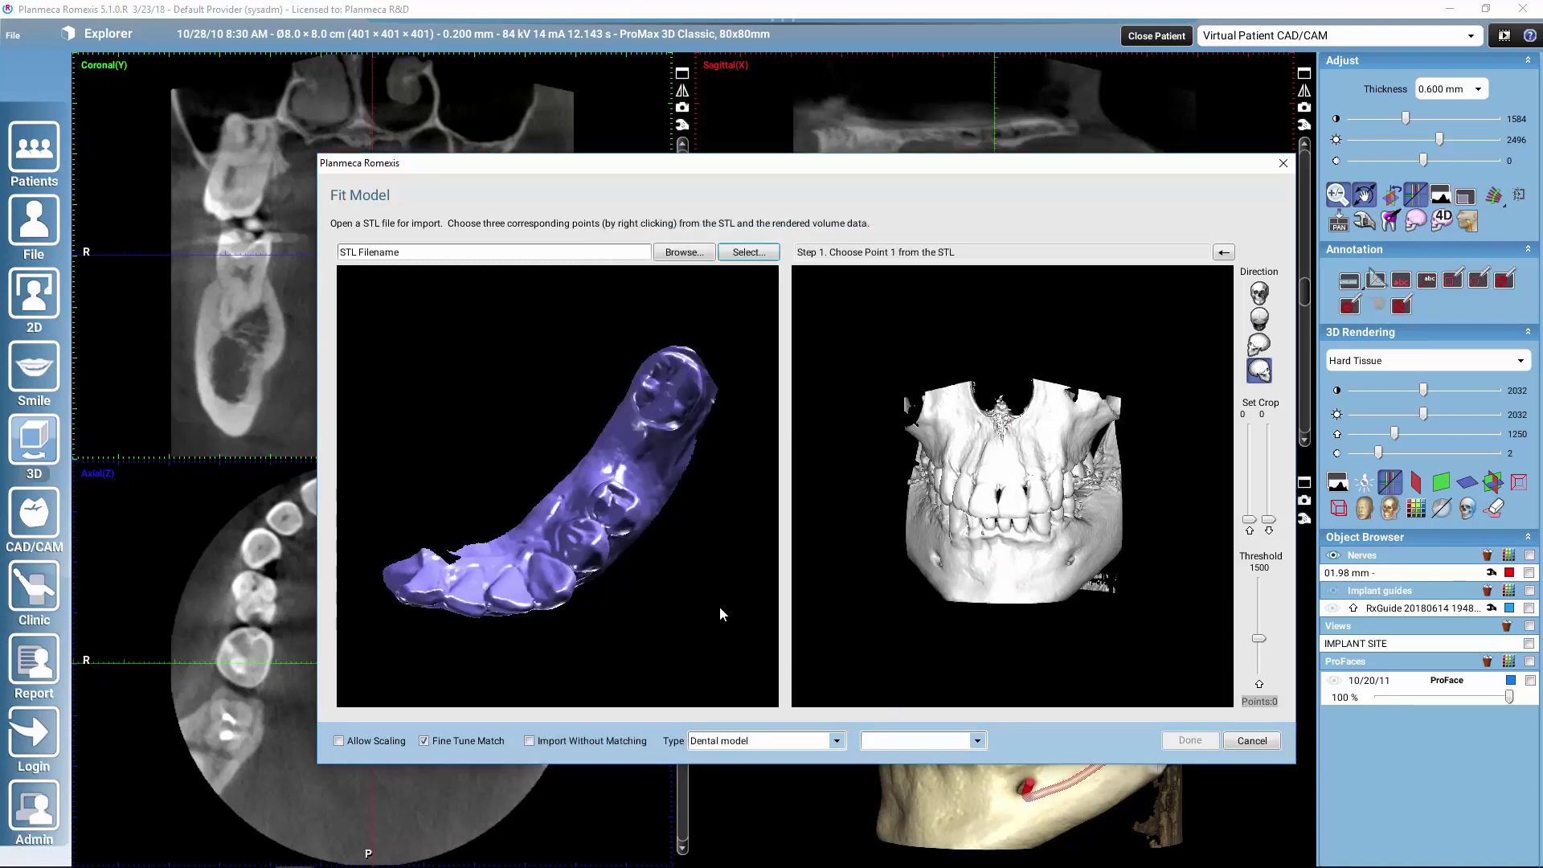
Mark matching point 1 between the lower central incisors on the STL model and on the rendered volume
{"action": "left_click_drag", "start_coordinate": [668, 592], "coordinate": [624, 533]}
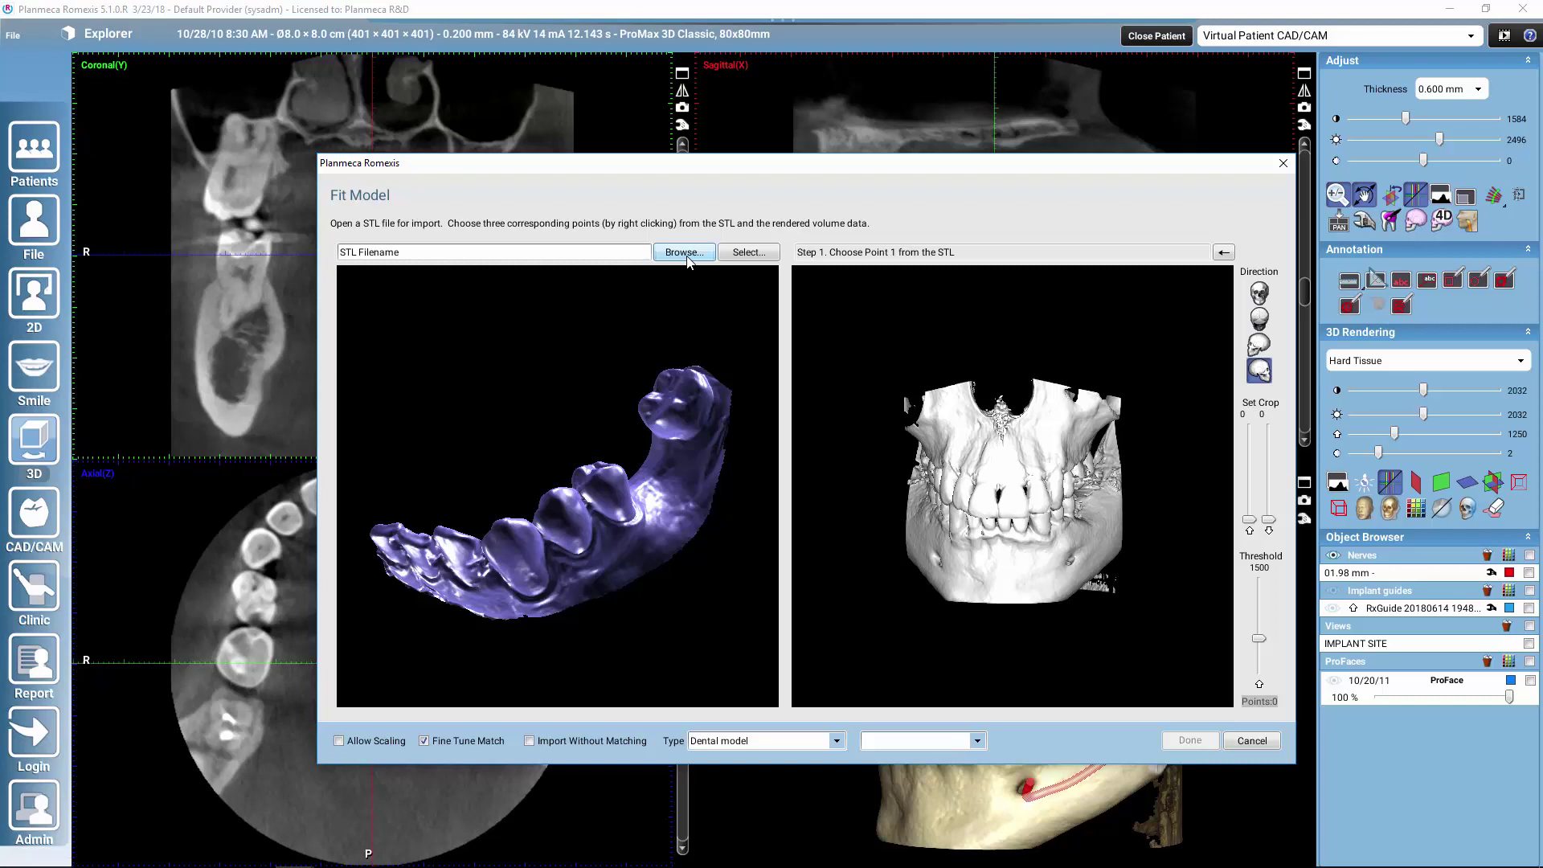
{"action": "left_click_drag", "start_coordinate": [609, 601], "coordinate": [775, 378]}
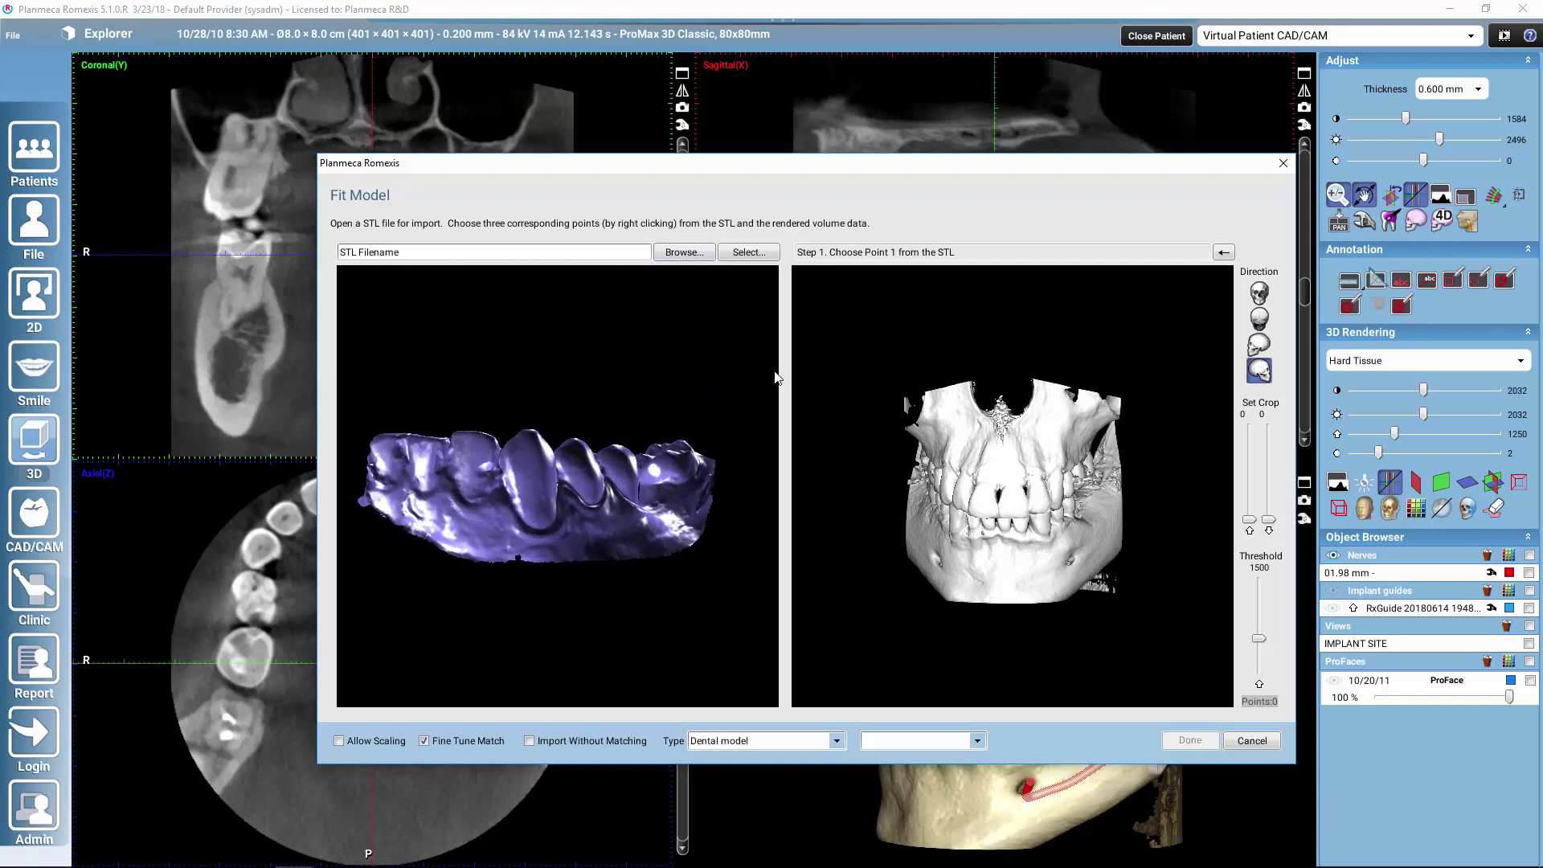
{"action": "left_click_drag", "start_coordinate": [556, 477], "coordinate": [582, 476]}
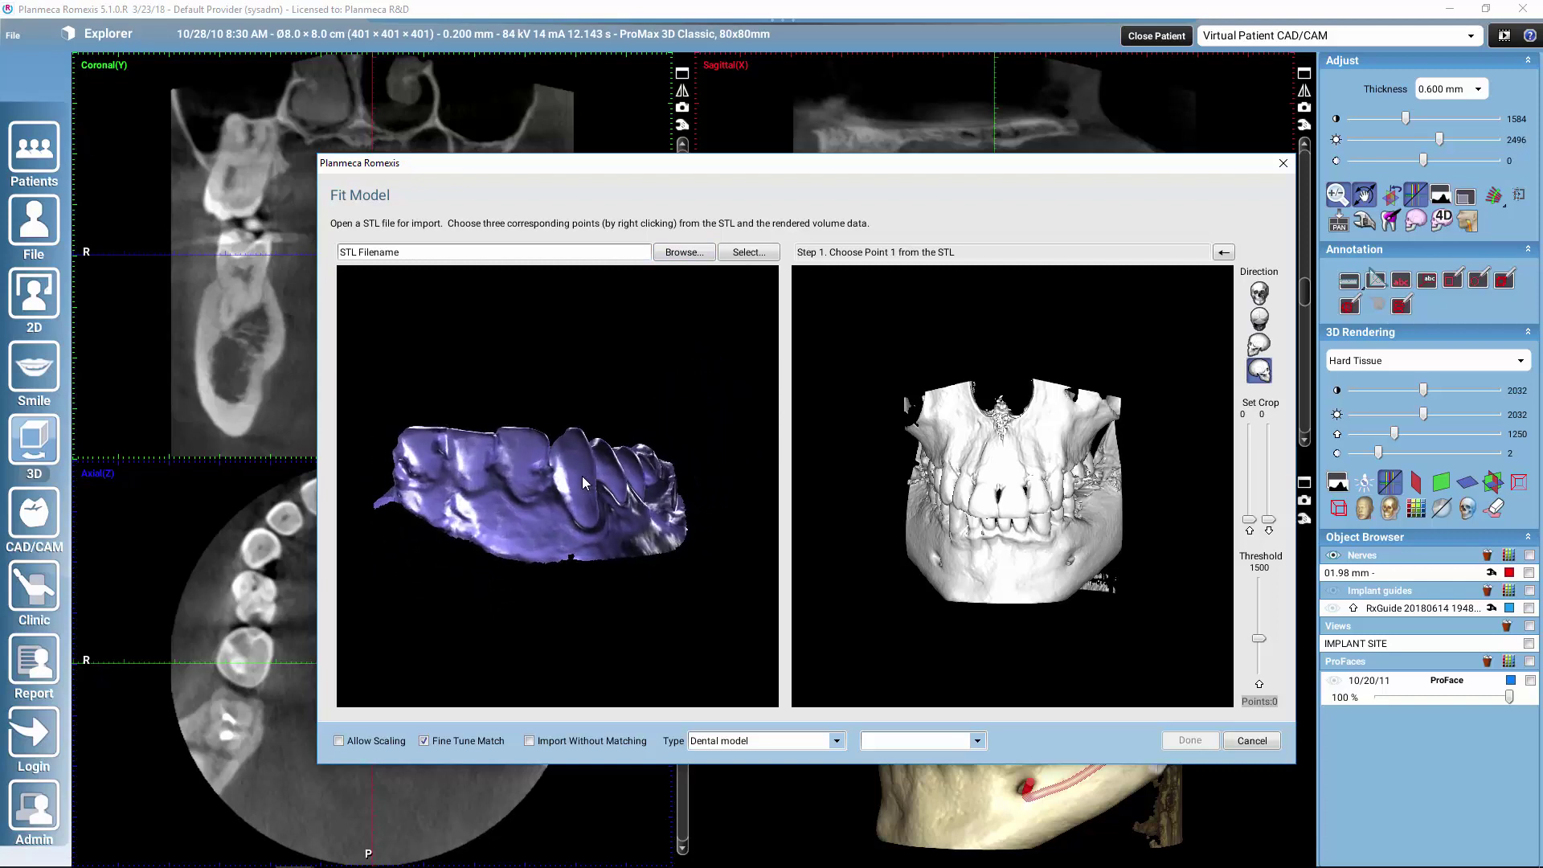
{"action": "mouse_move", "coordinate": [1031, 564]}
{"action": "left_mouse_down"}
{"action": "mouse_move", "coordinate": [1049, 498]}
{"action": "mouse_move", "coordinate": [1011, 568]}
{"action": "left_mouse_up"}
{"action": "scroll", "coordinate": [1011, 569], "scroll_direction": "up", "scroll_amount": 5}
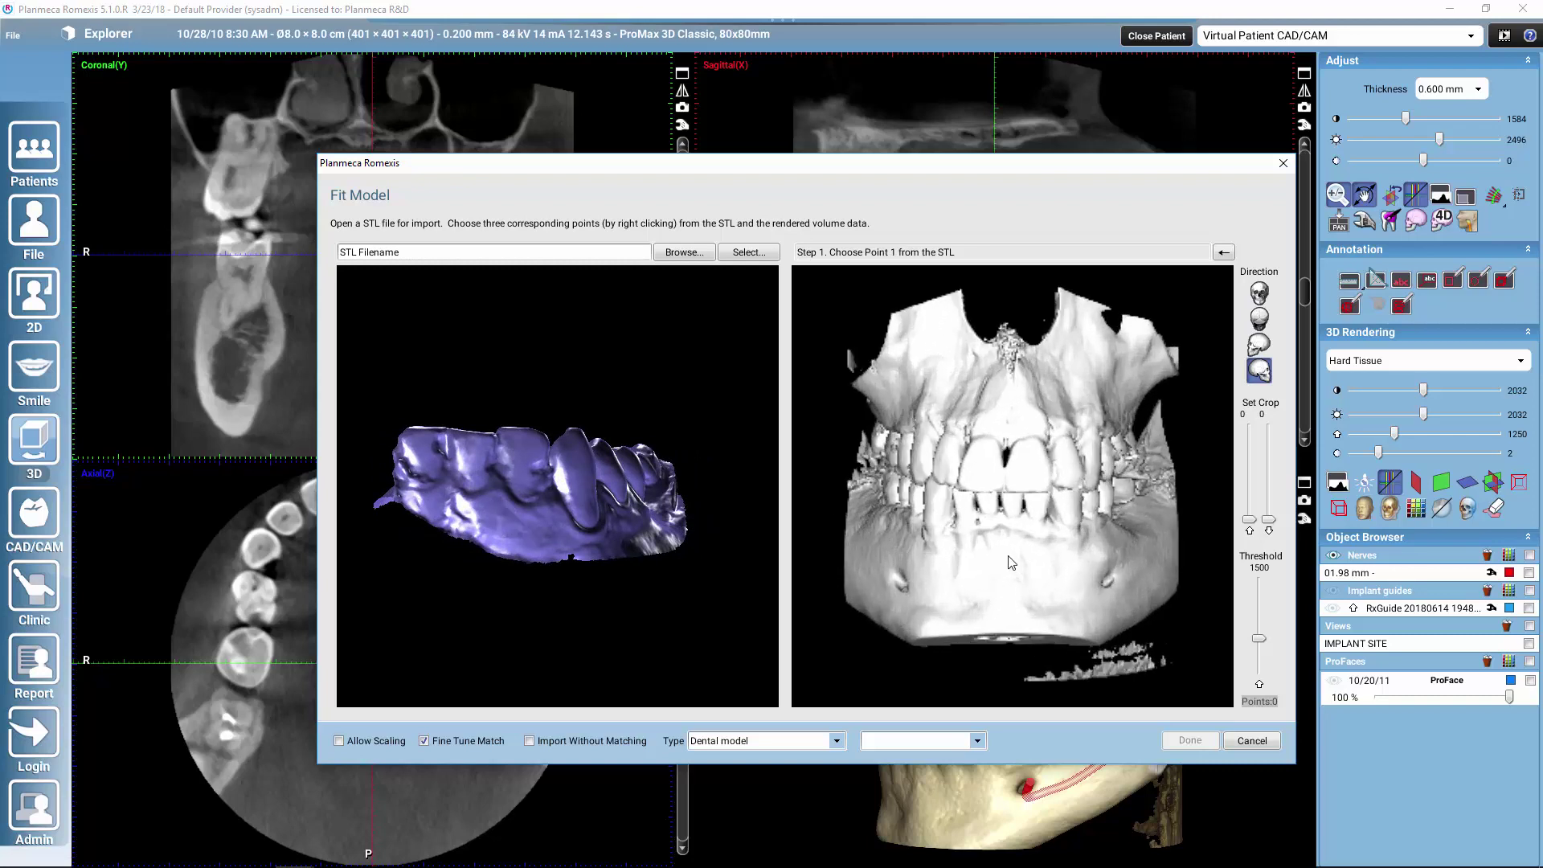
{"action": "scroll", "coordinate": [1009, 587], "scroll_direction": "up", "scroll_amount": 1}
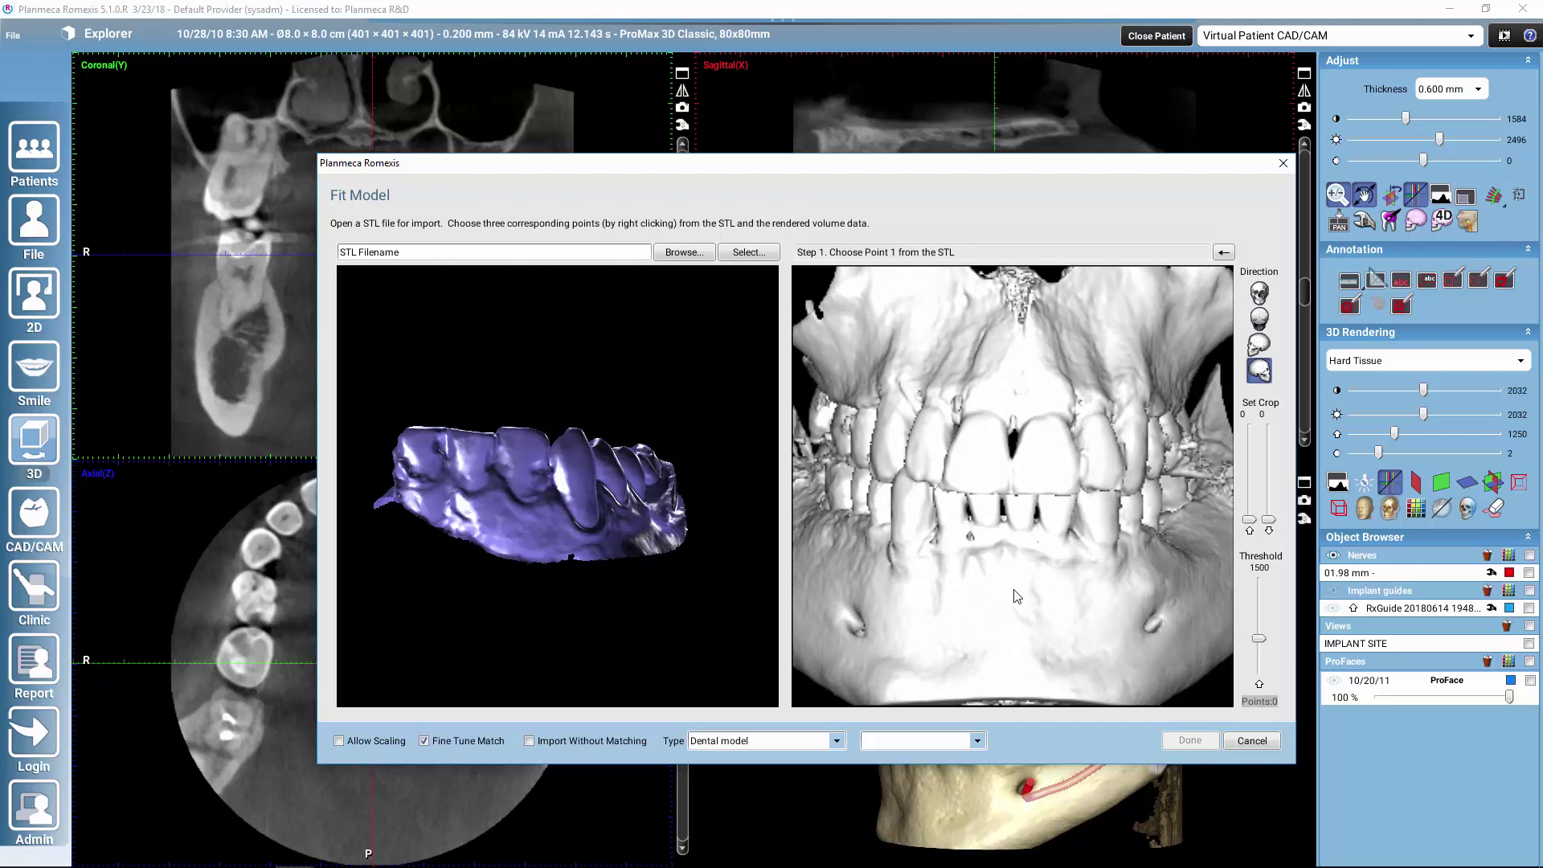
{"action": "left_click_drag", "start_coordinate": [632, 562], "coordinate": [626, 562]}
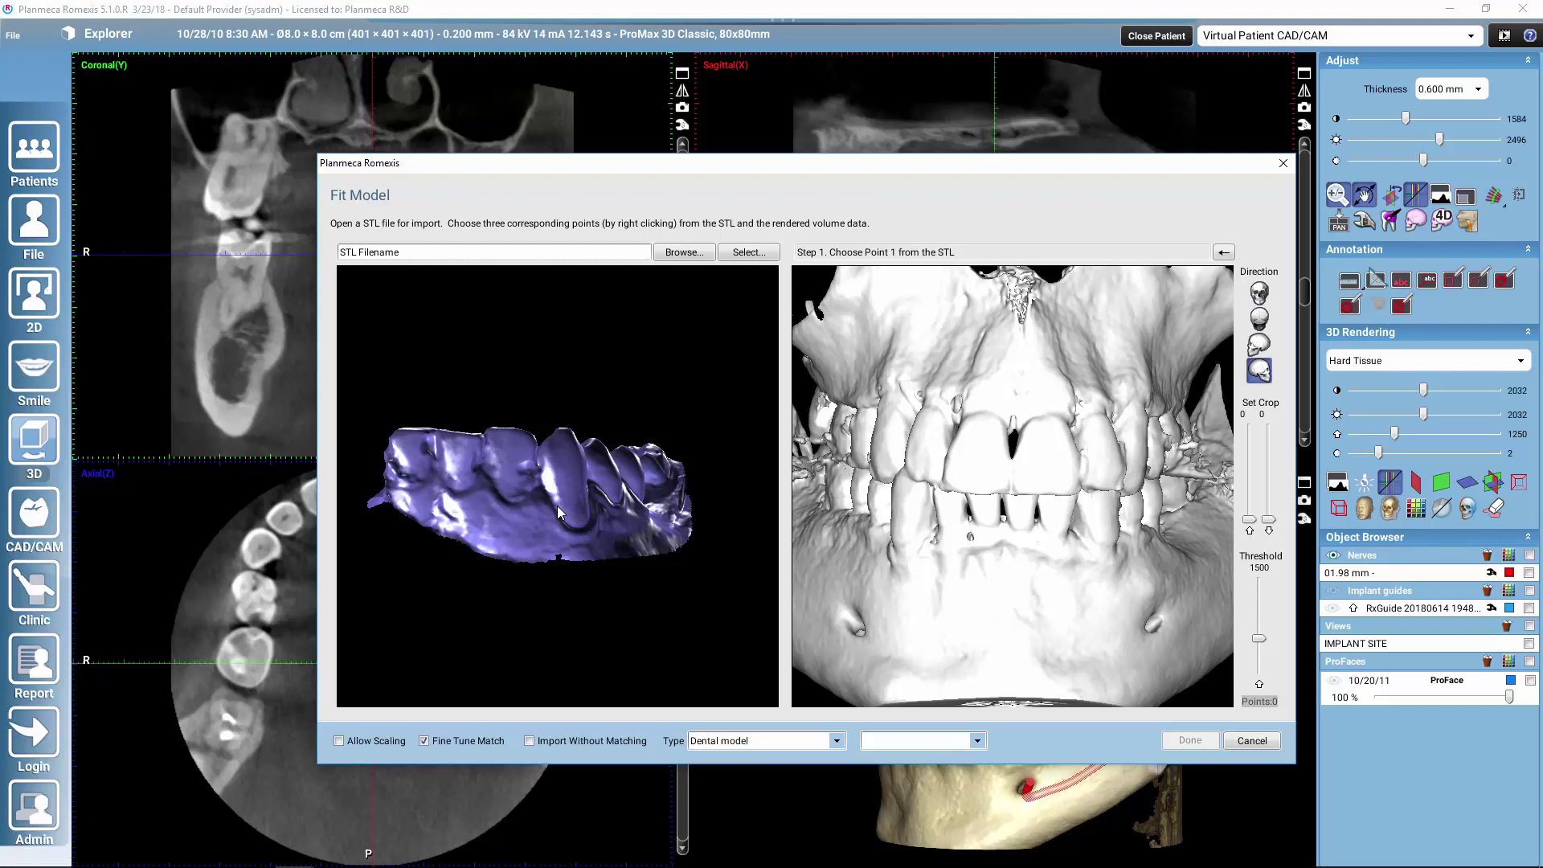
{"action": "left_click_drag", "start_coordinate": [576, 522], "coordinate": [604, 534]}
{"action": "left_click_drag", "start_coordinate": [948, 555], "coordinate": [957, 538]}
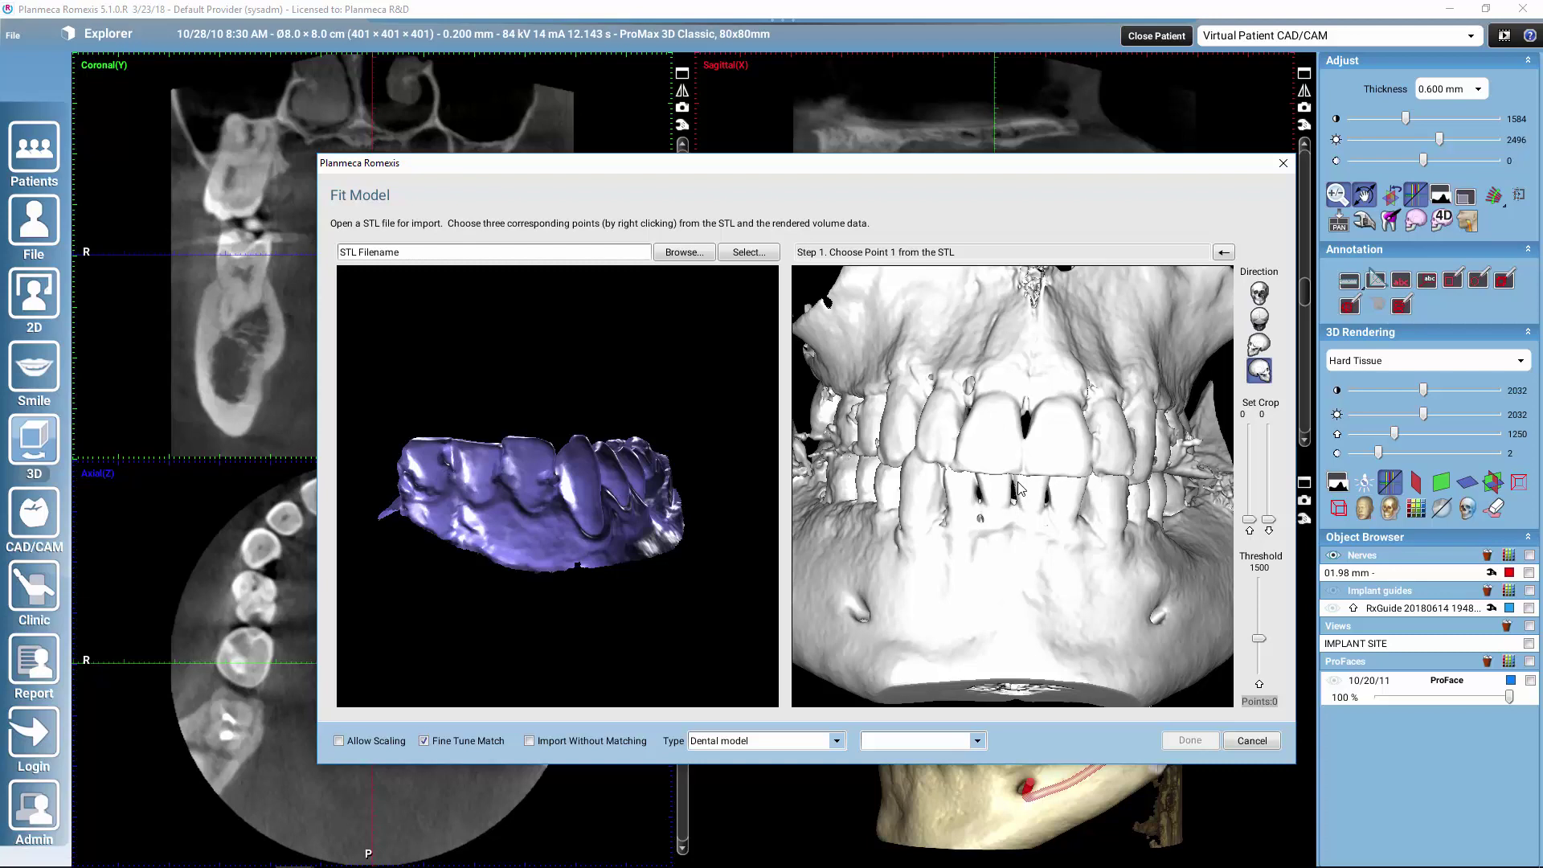
{"action": "right_click", "coordinate": [452, 464]}
{"action": "scroll", "coordinate": [1006, 525], "scroll_direction": "up", "scroll_amount": 2}
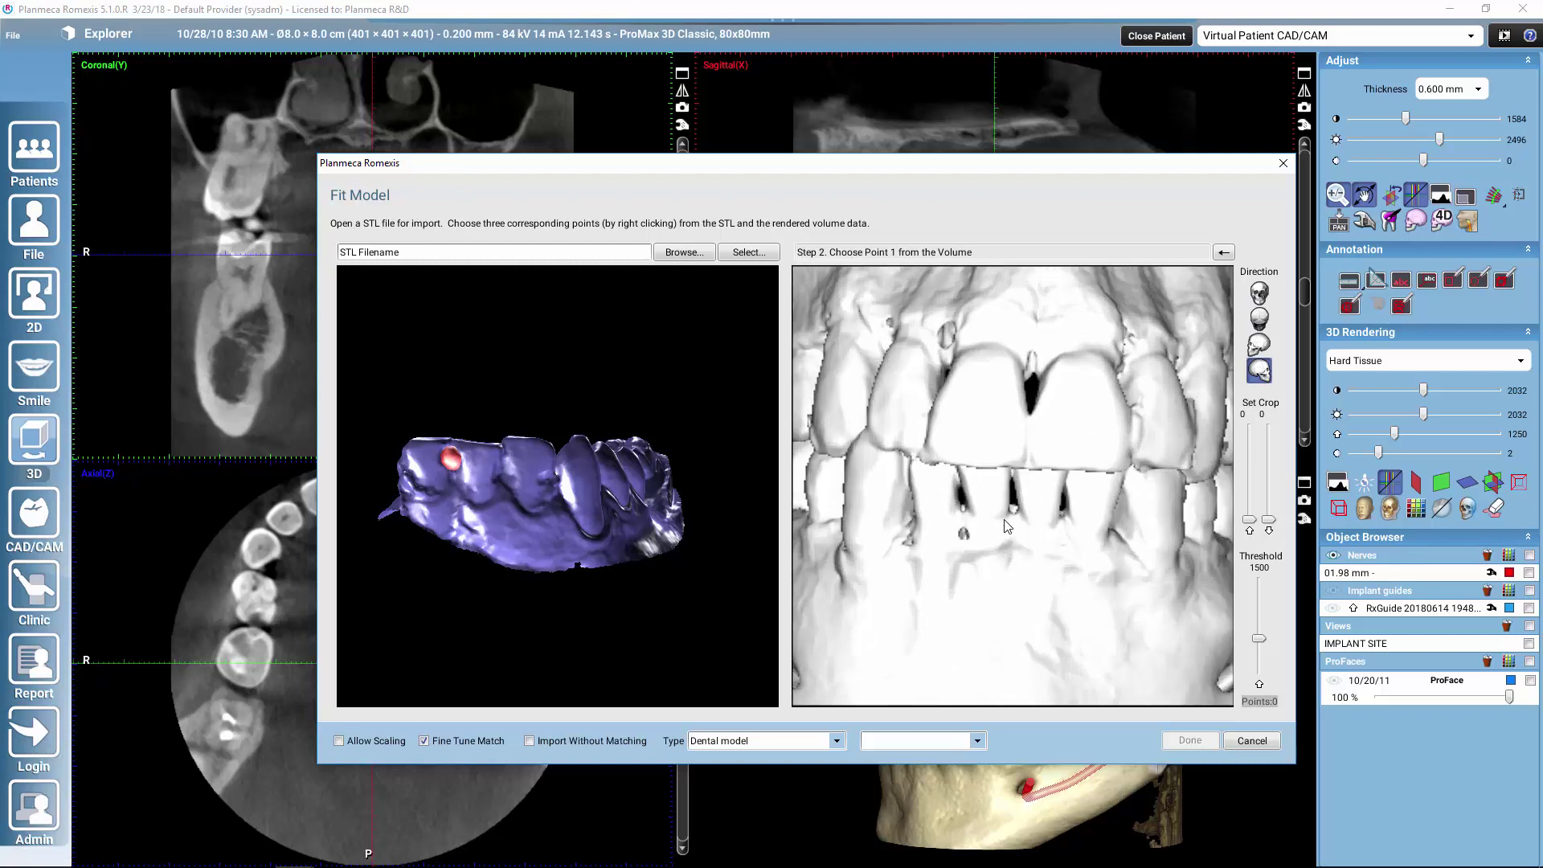
{"action": "right_click", "coordinate": [1015, 478]}
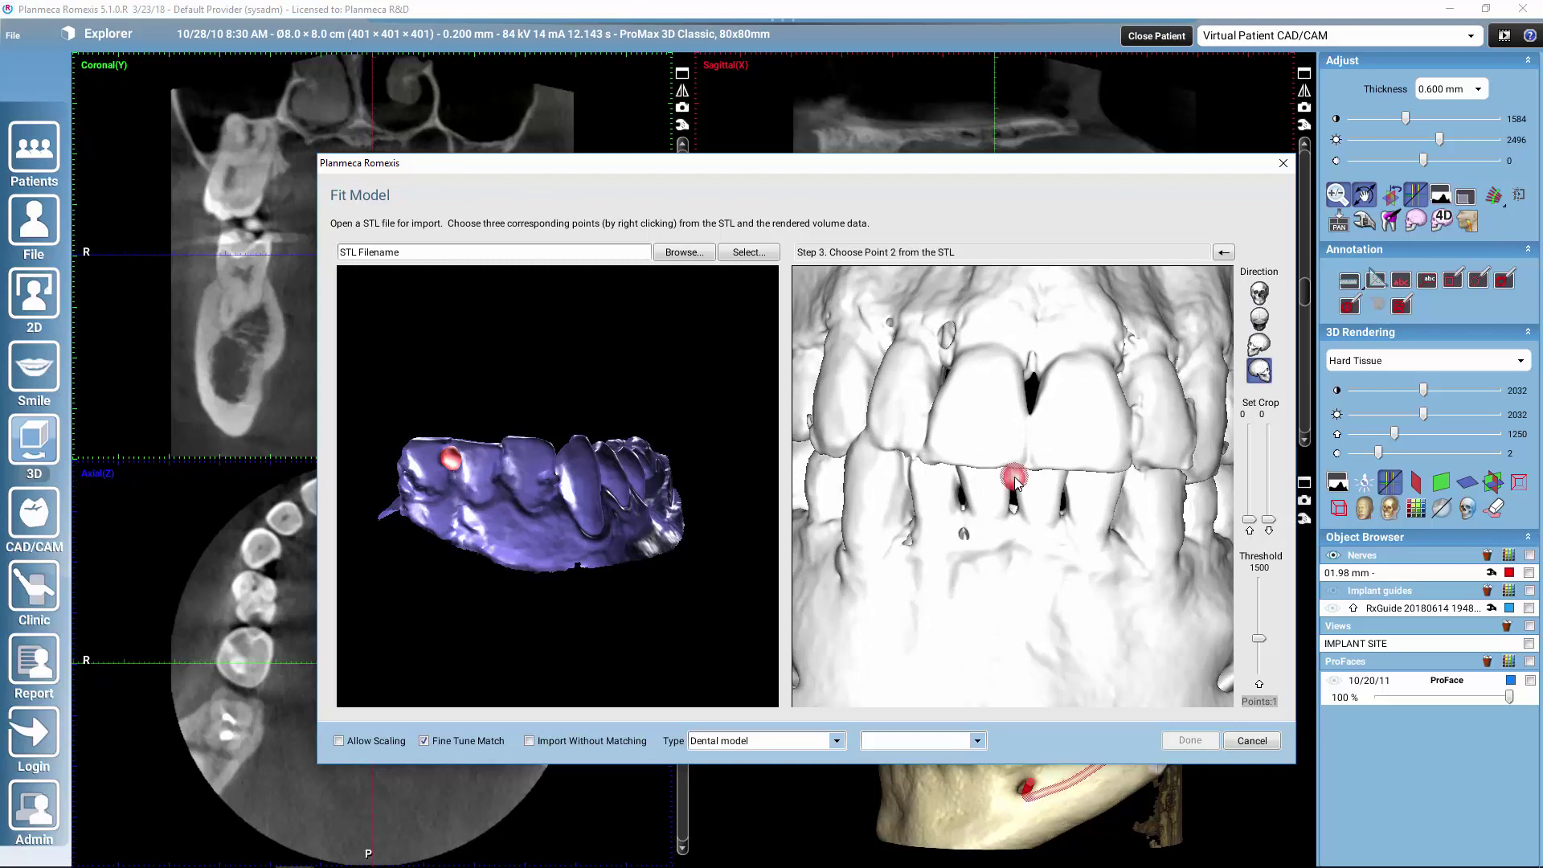
Mark matching point 2 on the front surface of the lower left canine on both the STL model and the volume
{"action": "left_click_drag", "start_coordinate": [671, 542], "coordinate": [611, 543]}
{"action": "left_click_drag", "start_coordinate": [978, 585], "coordinate": [989, 623]}
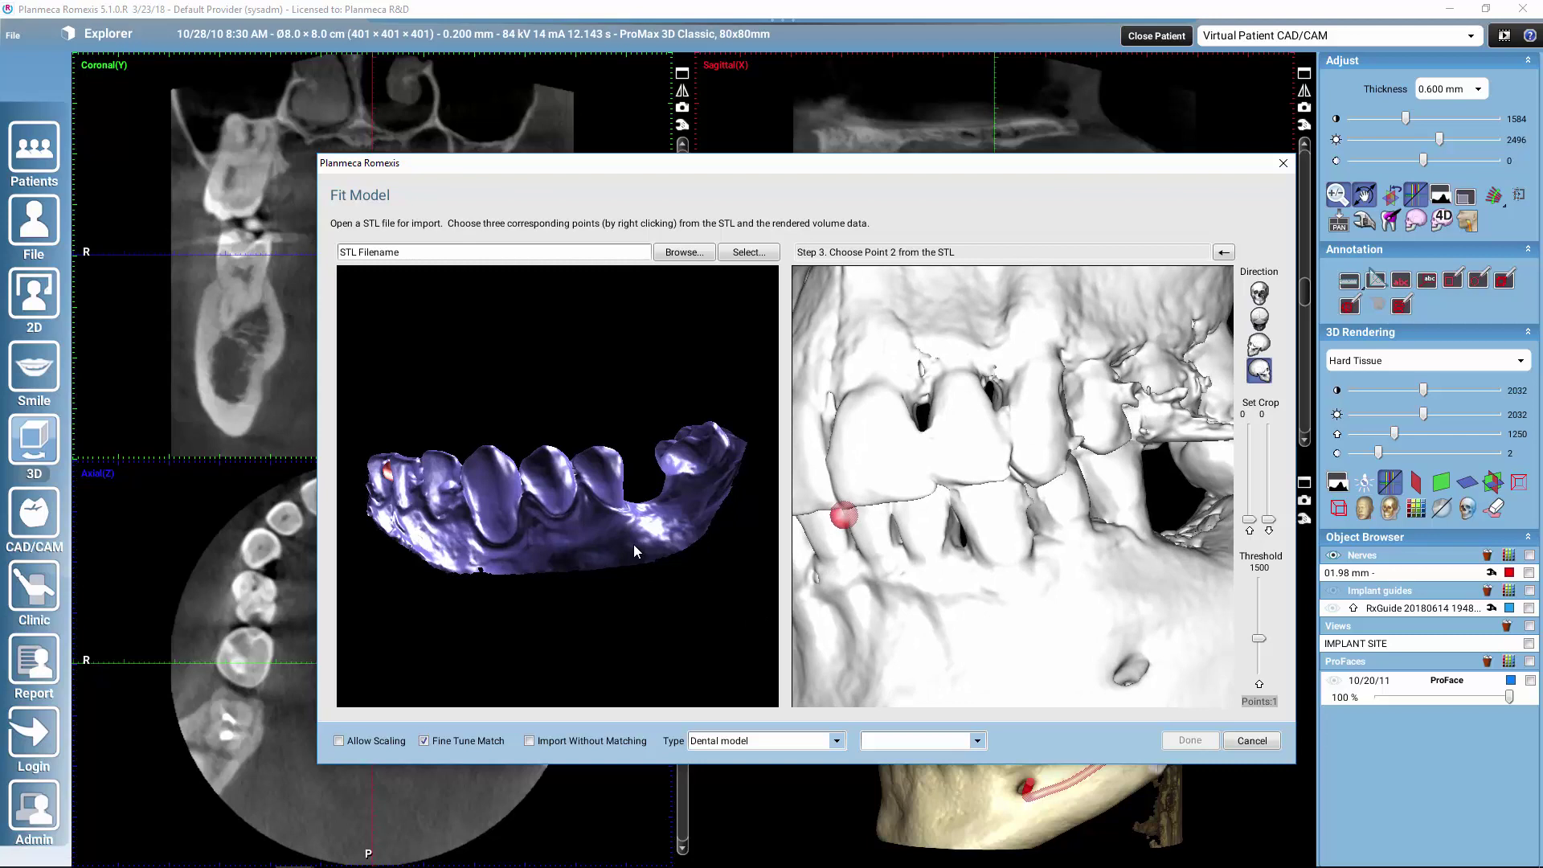
{"action": "right_click", "coordinate": [498, 495]}
{"action": "mouse_move", "coordinate": [1065, 679]}
{"action": "left_mouse_down"}
{"action": "mouse_move", "coordinate": [1020, 654]}
{"action": "mouse_move", "coordinate": [966, 544]}
{"action": "left_mouse_up"}
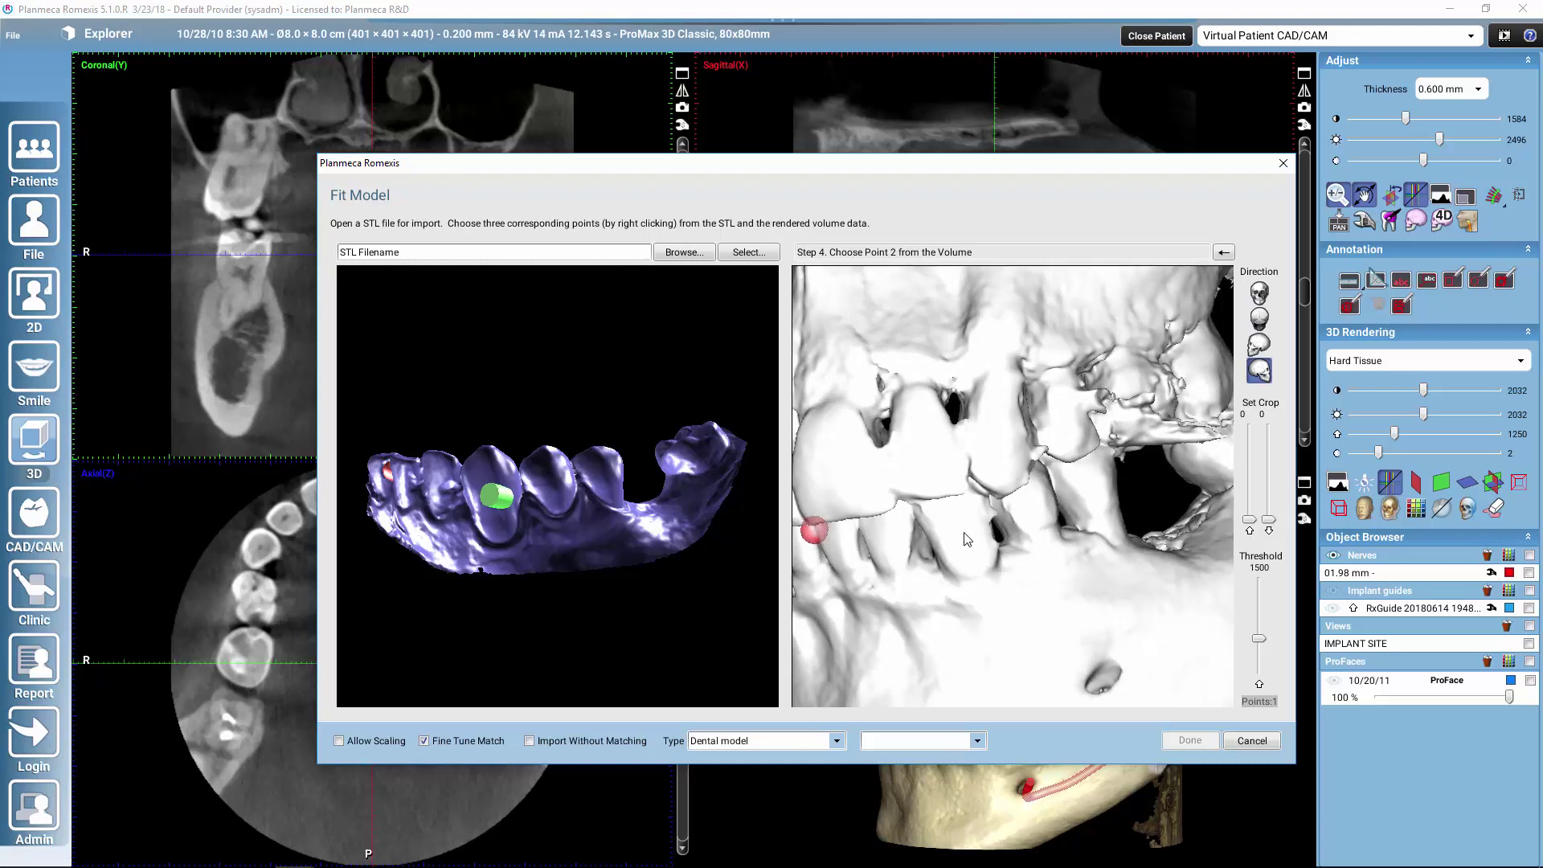
{"action": "right_click", "coordinate": [967, 539]}
Mark matching point 3 on the rearmost lower left molar on both the STL model and the volume
{"action": "left_click_drag", "start_coordinate": [671, 554], "coordinate": [630, 571]}
{"action": "left_click_drag", "start_coordinate": [1104, 616], "coordinate": [1003, 618]}
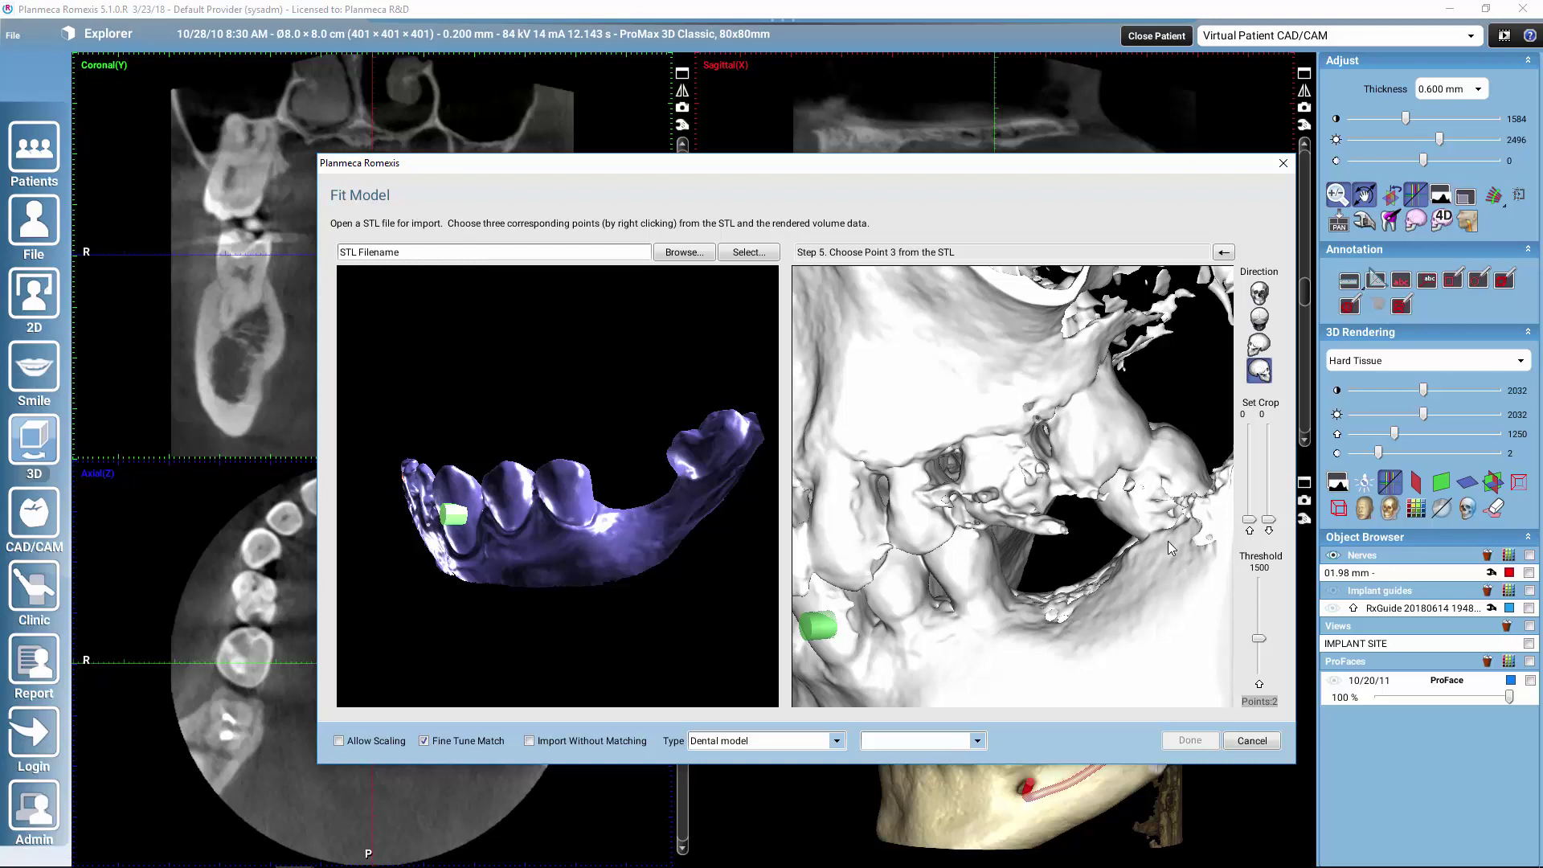
{"action": "left_click_drag", "start_coordinate": [1034, 633], "coordinate": [880, 635]}
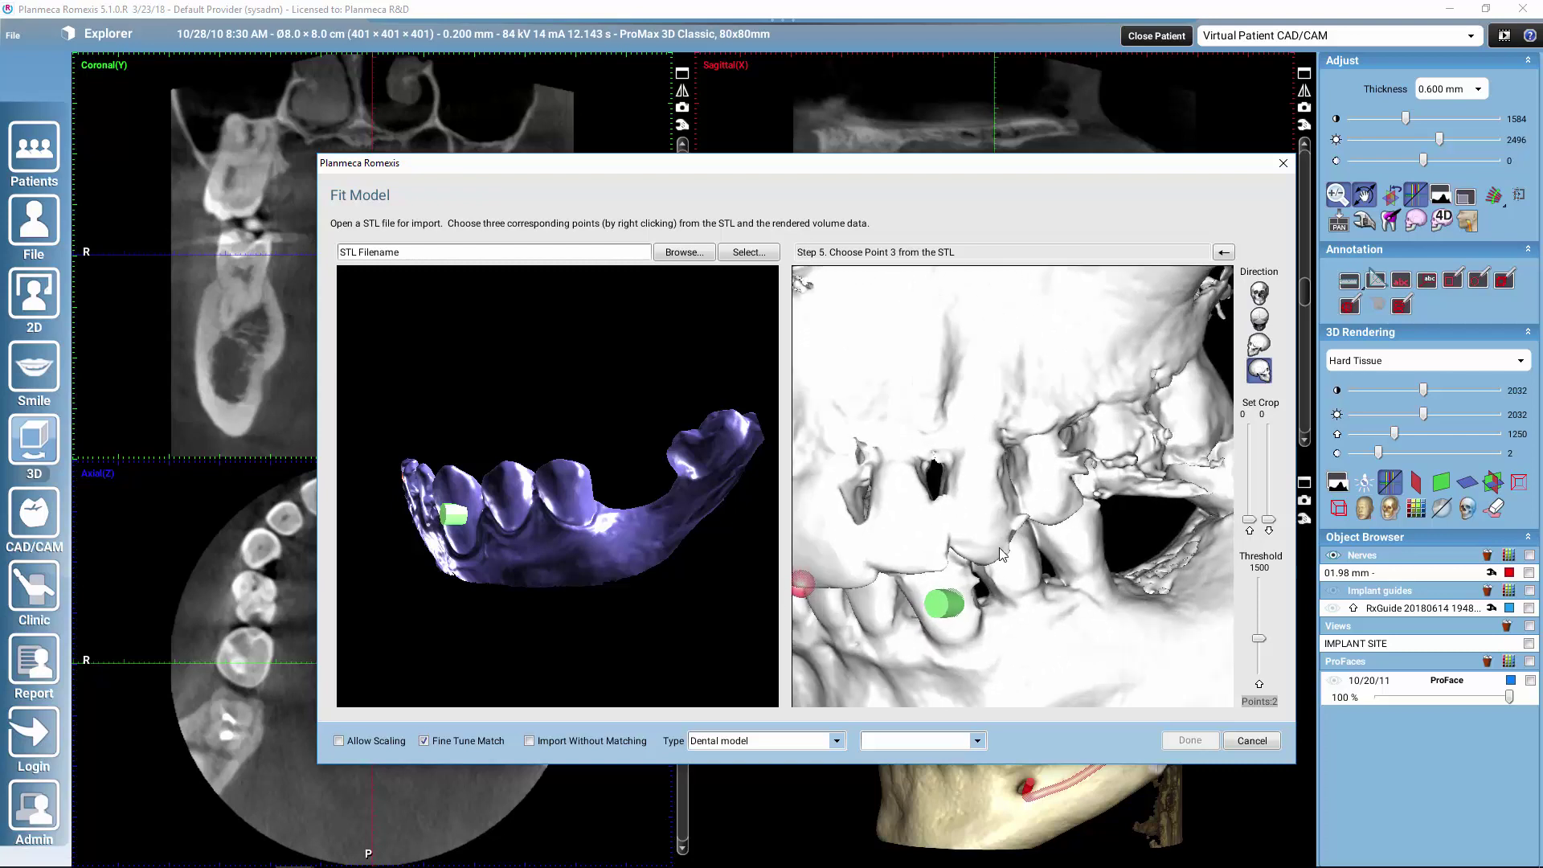
{"action": "left_click_drag", "start_coordinate": [1151, 631], "coordinate": [1166, 438]}
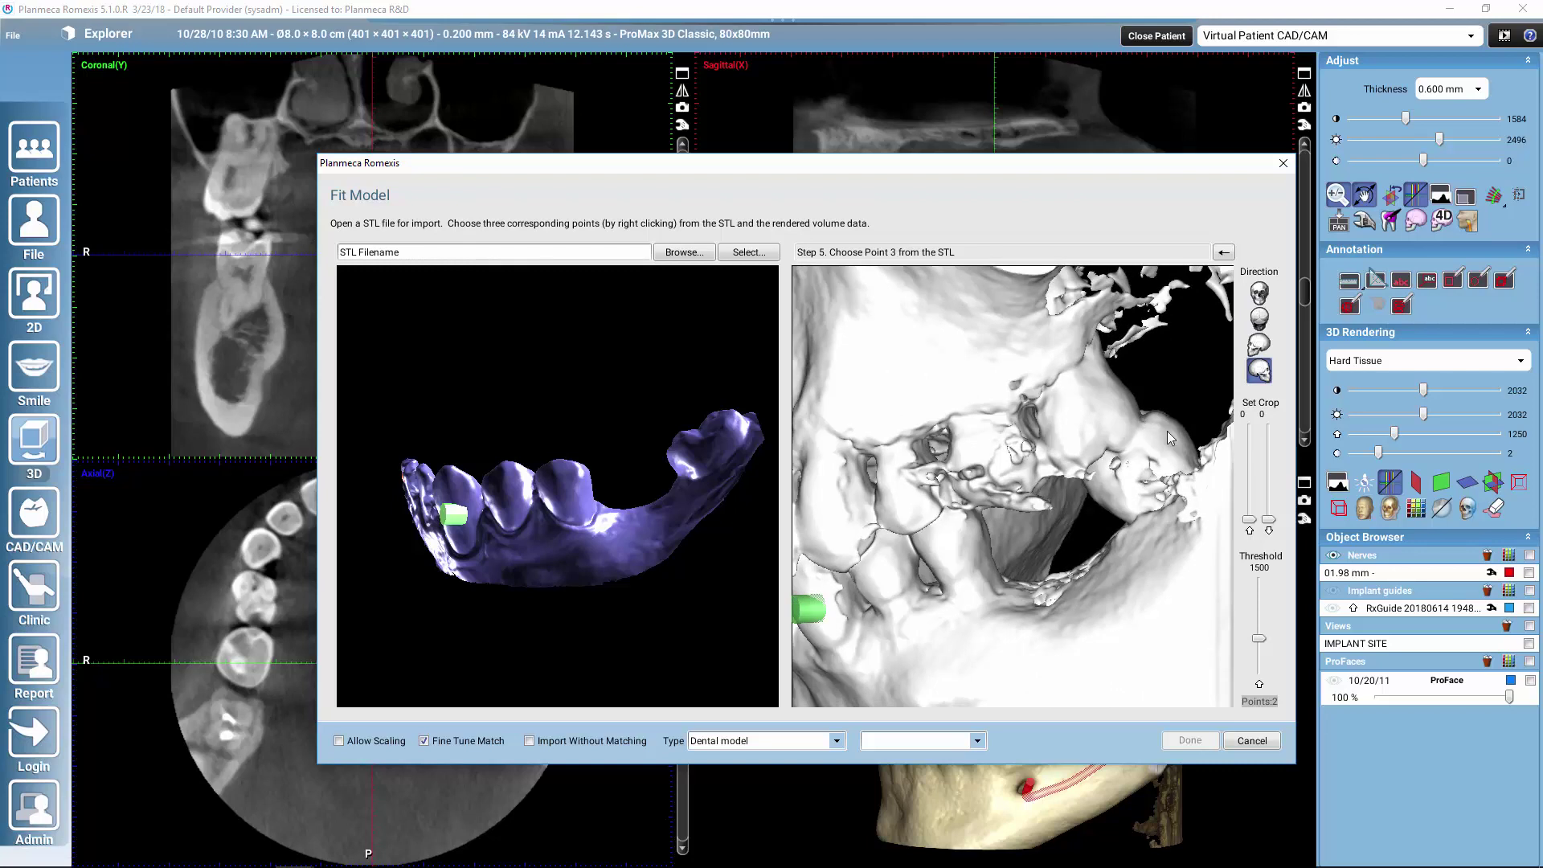
{"action": "left_click_drag", "start_coordinate": [727, 462], "coordinate": [701, 479]}
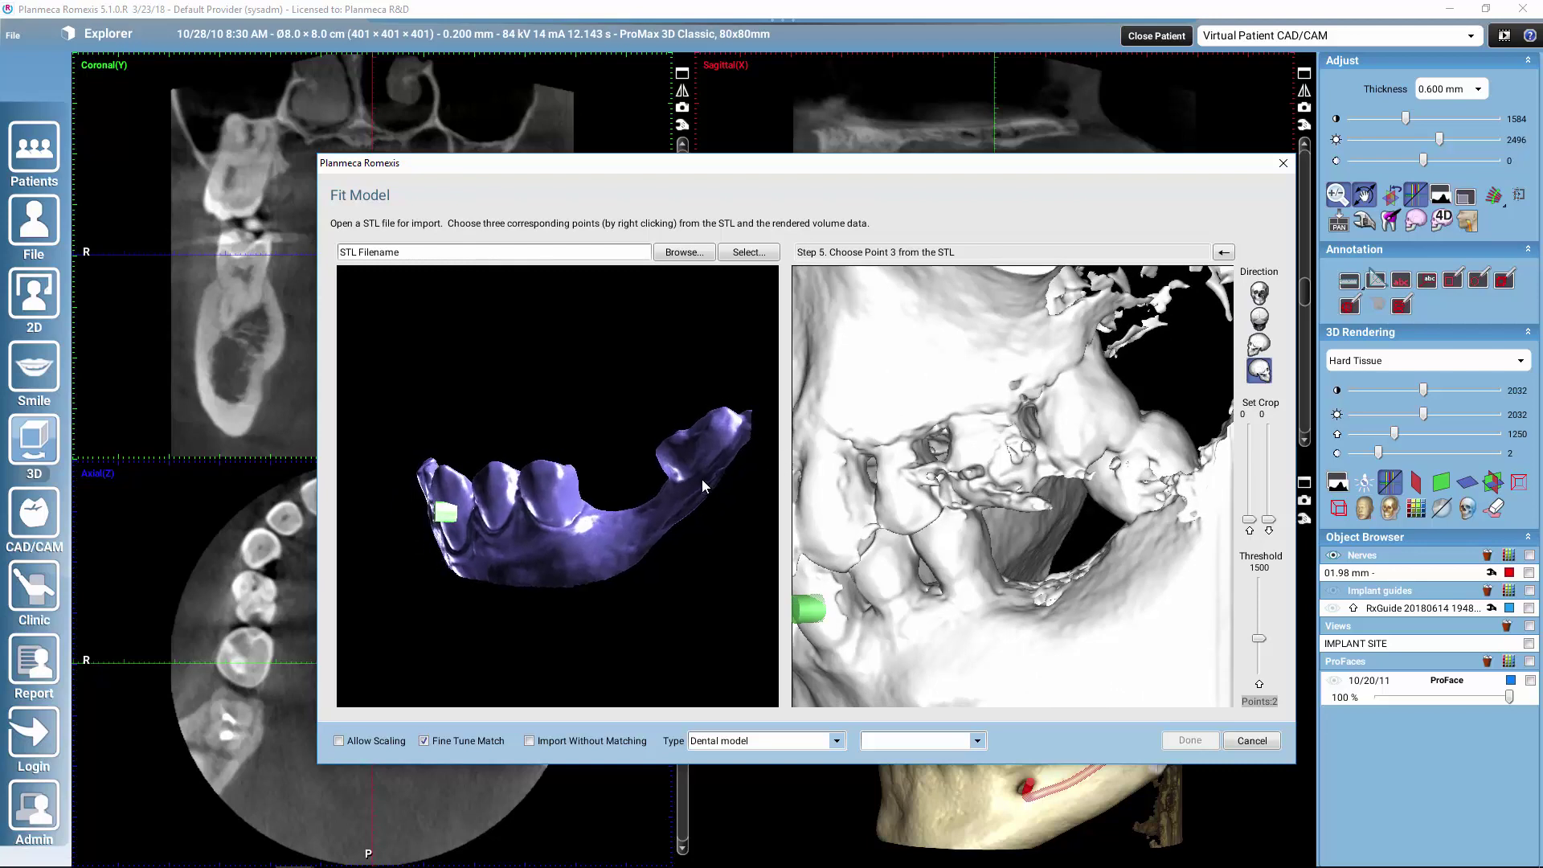
{"action": "right_click", "coordinate": [727, 422]}
{"action": "right_click", "coordinate": [1159, 432]}
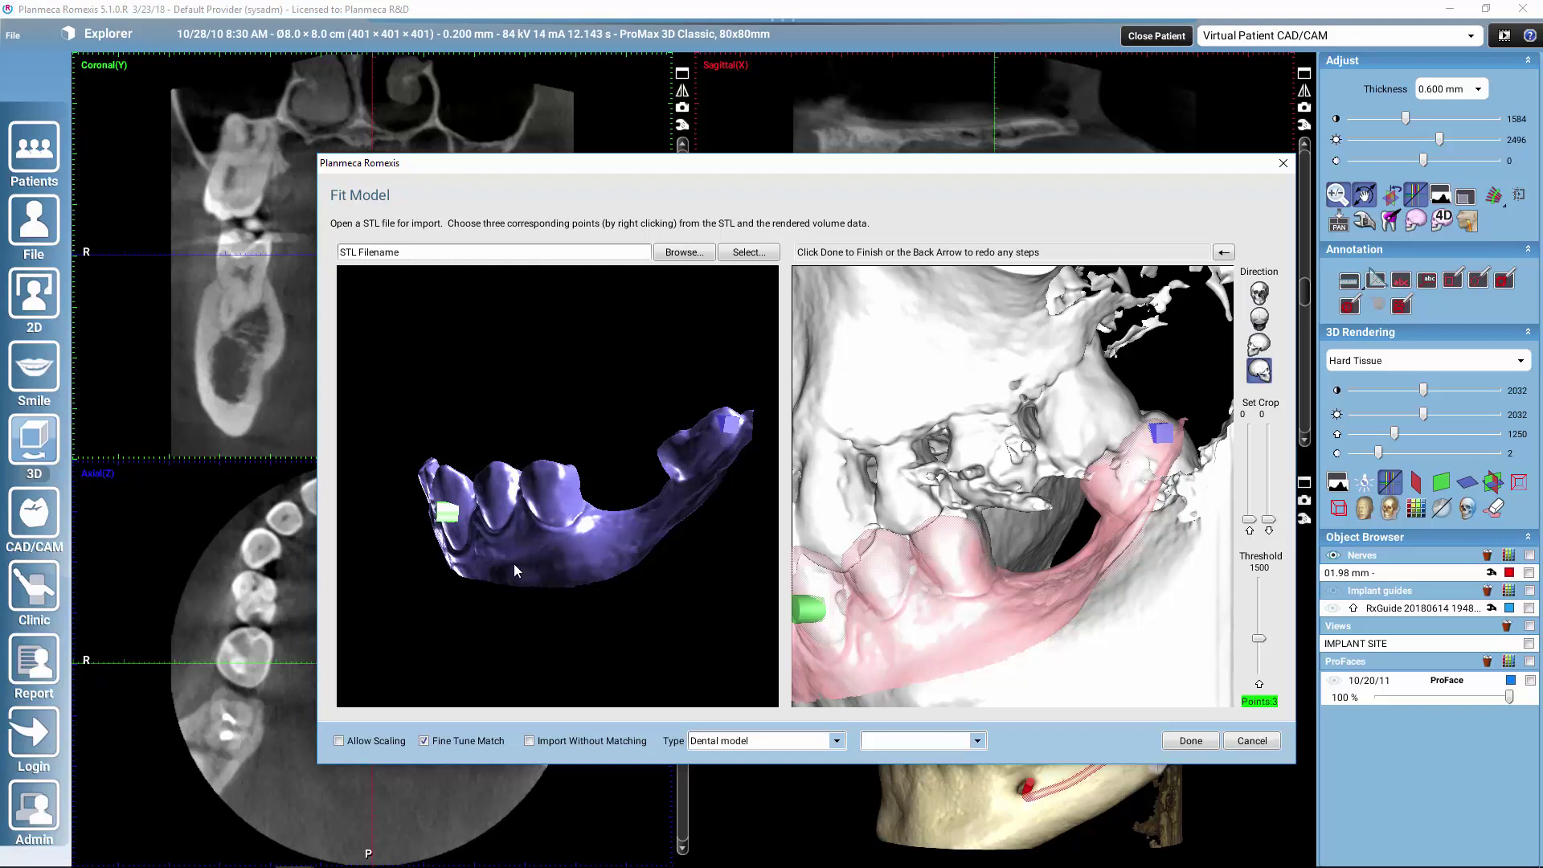
Review the marked points on the STL model and run the fit as a Dental model with Fine Tune Match
{"action": "left_click_drag", "start_coordinate": [566, 556], "coordinate": [615, 624]}
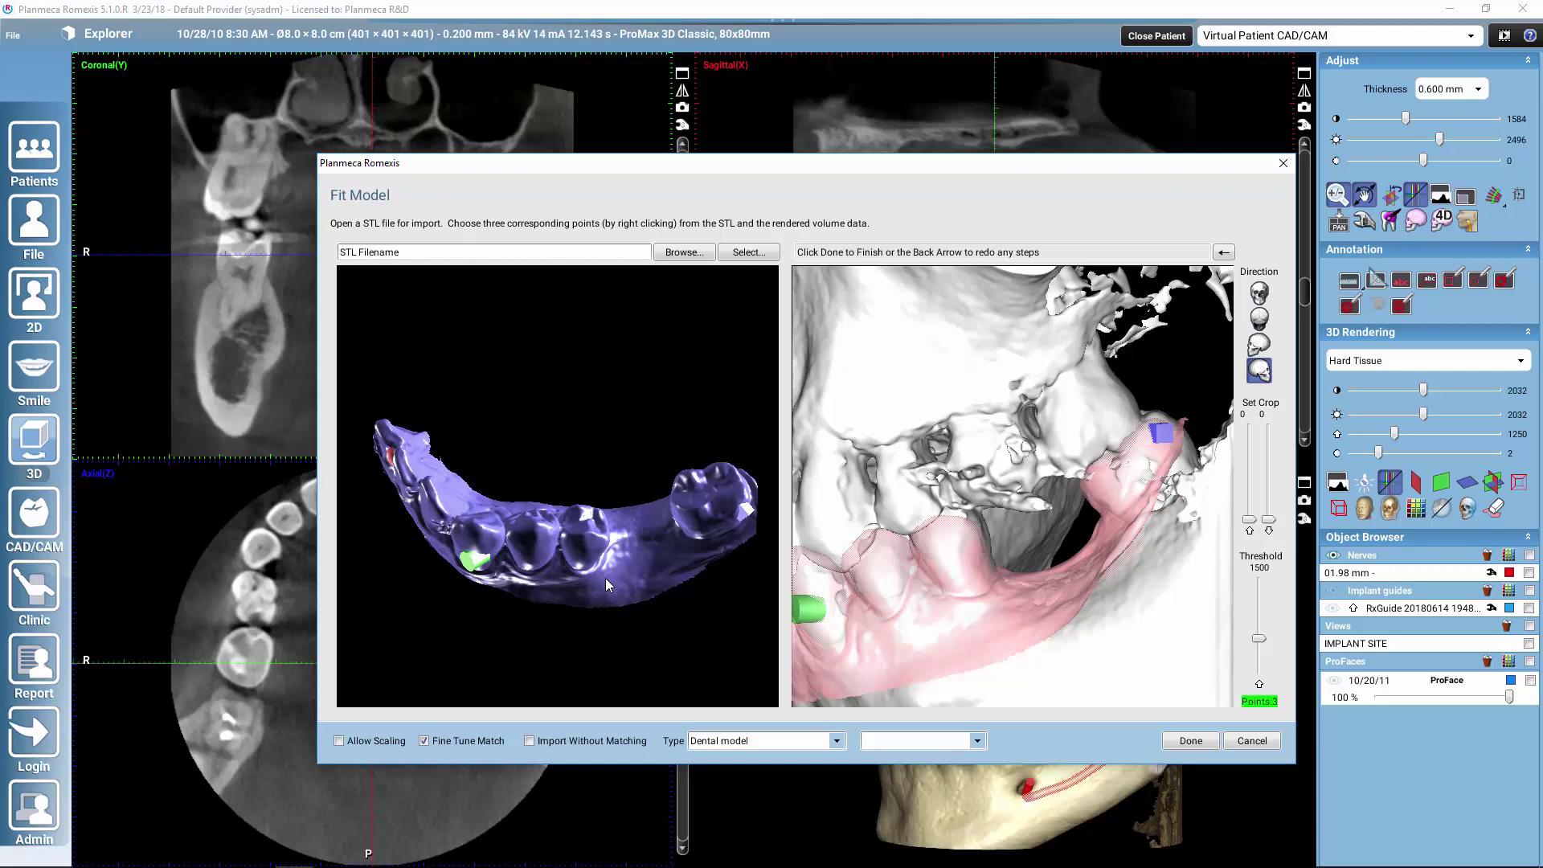
{"action": "left_click_drag", "start_coordinate": [566, 609], "coordinate": [660, 512]}
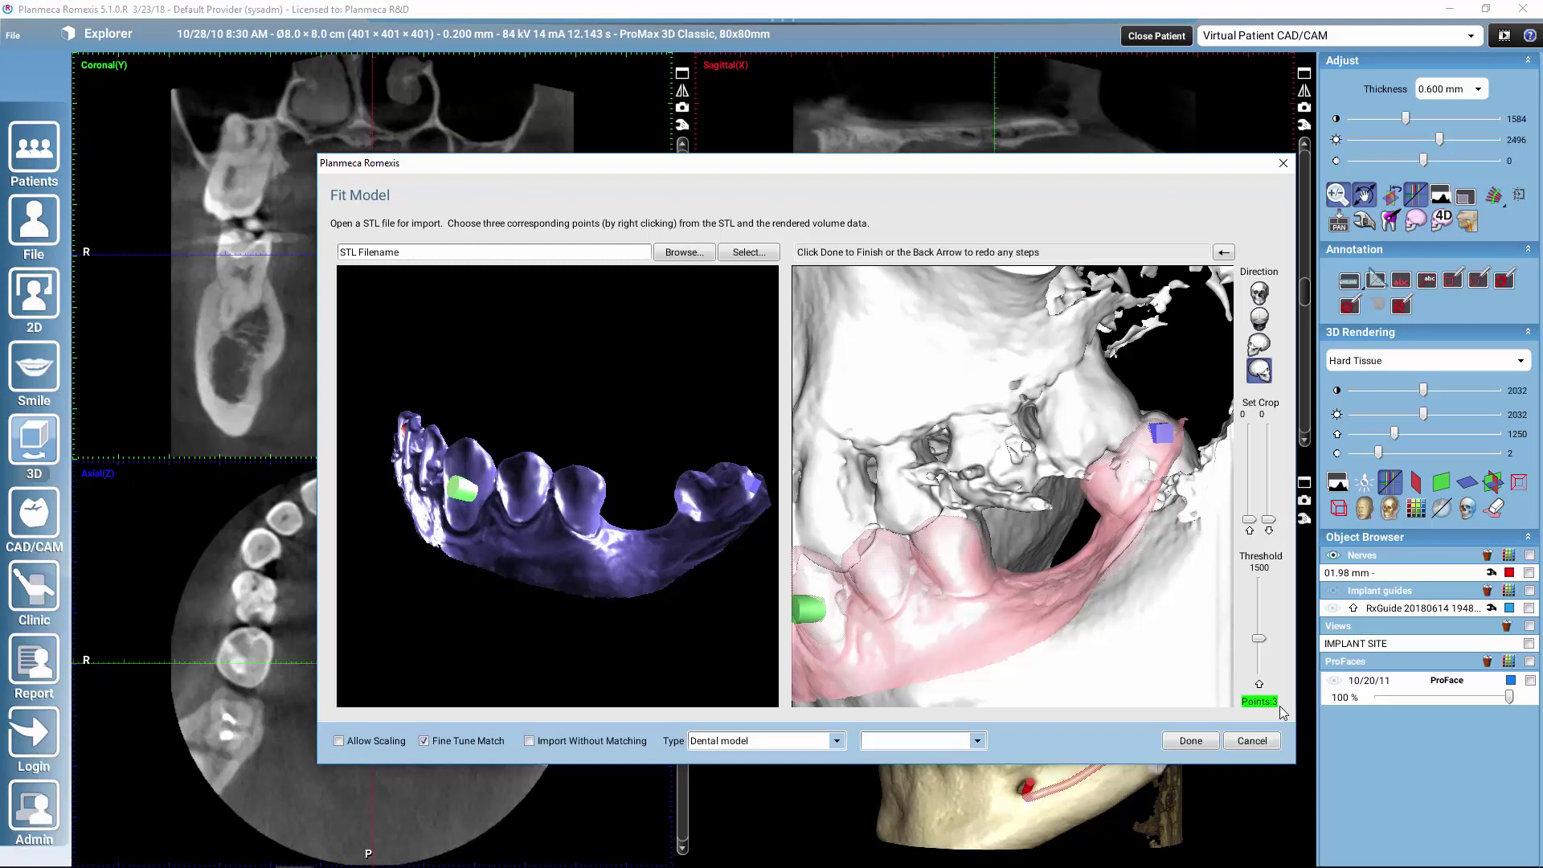
{"action": "left_click", "coordinate": [1191, 745]}
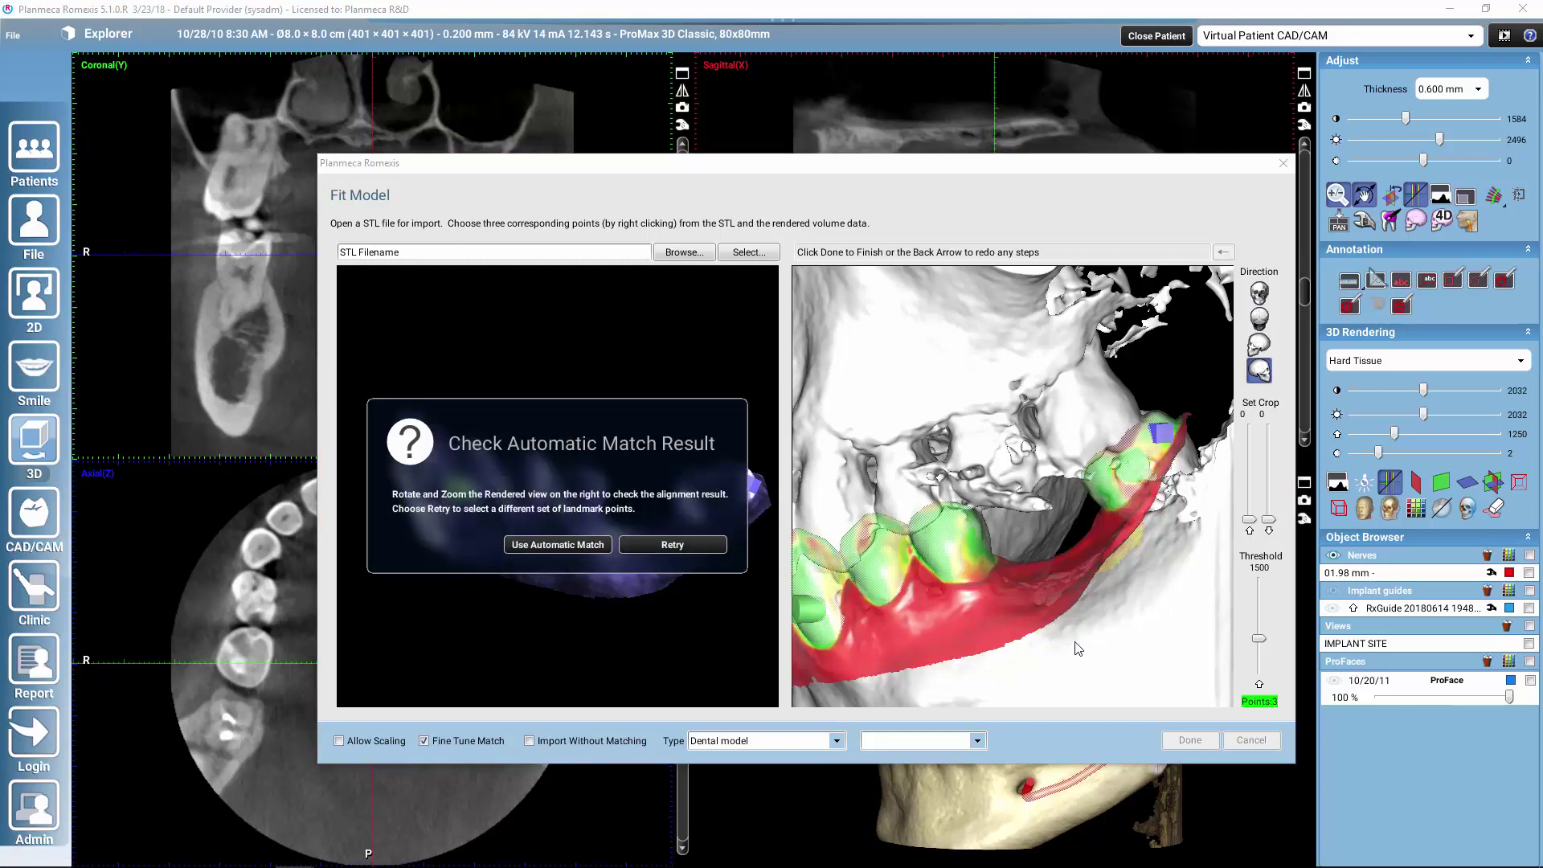
Examine the automatic match on the rendered volume from the outer and inner sides of the jaw, keeping the result prompt clear of the models
{"action": "left_click_drag", "start_coordinate": [979, 639], "coordinate": [858, 552]}
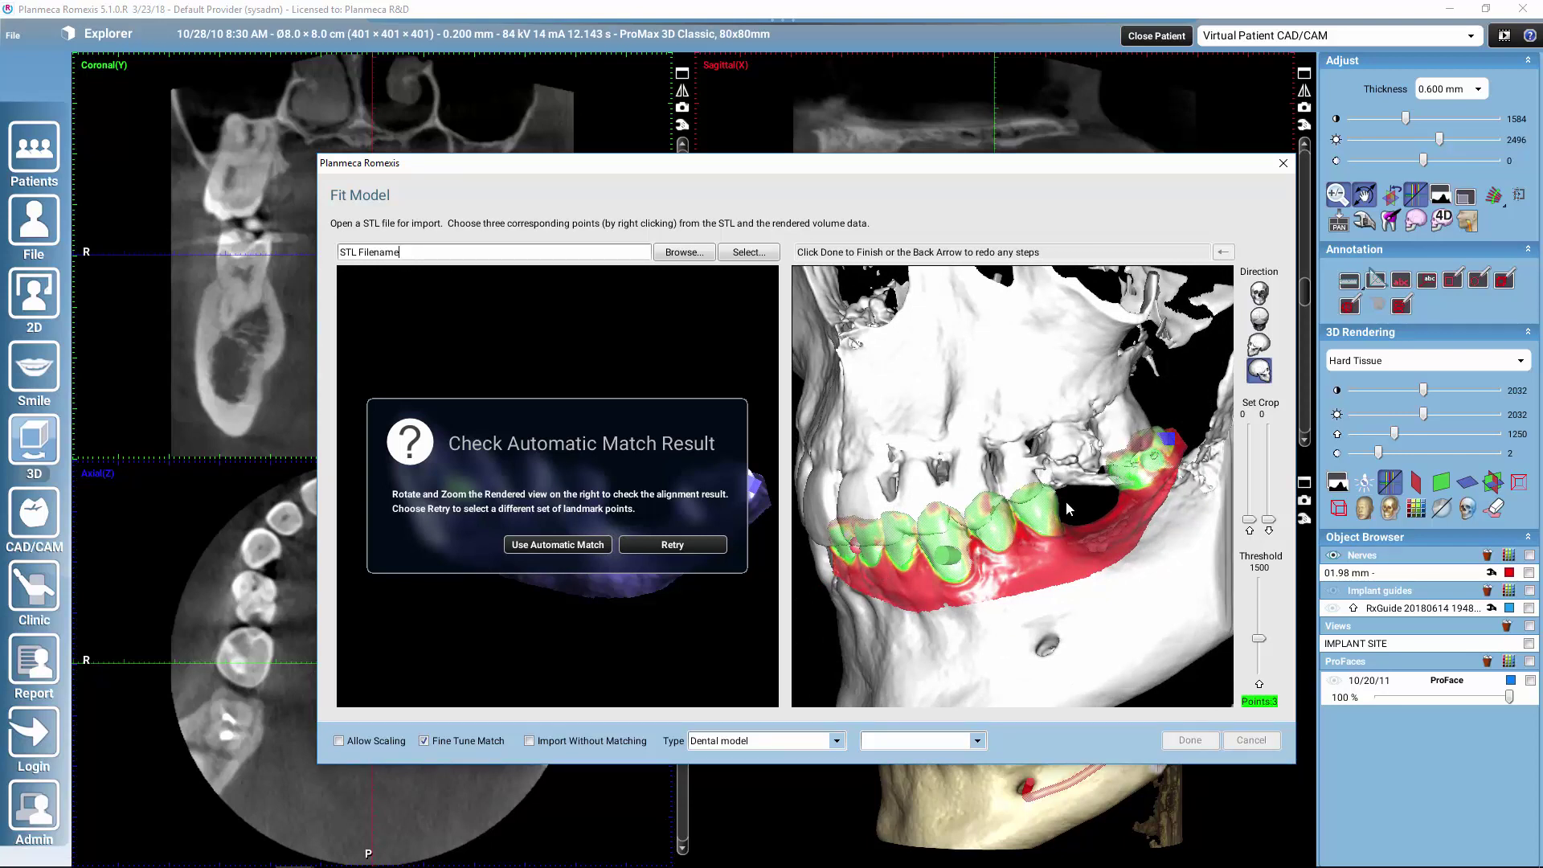
{"action": "left_click", "coordinate": [649, 413]}
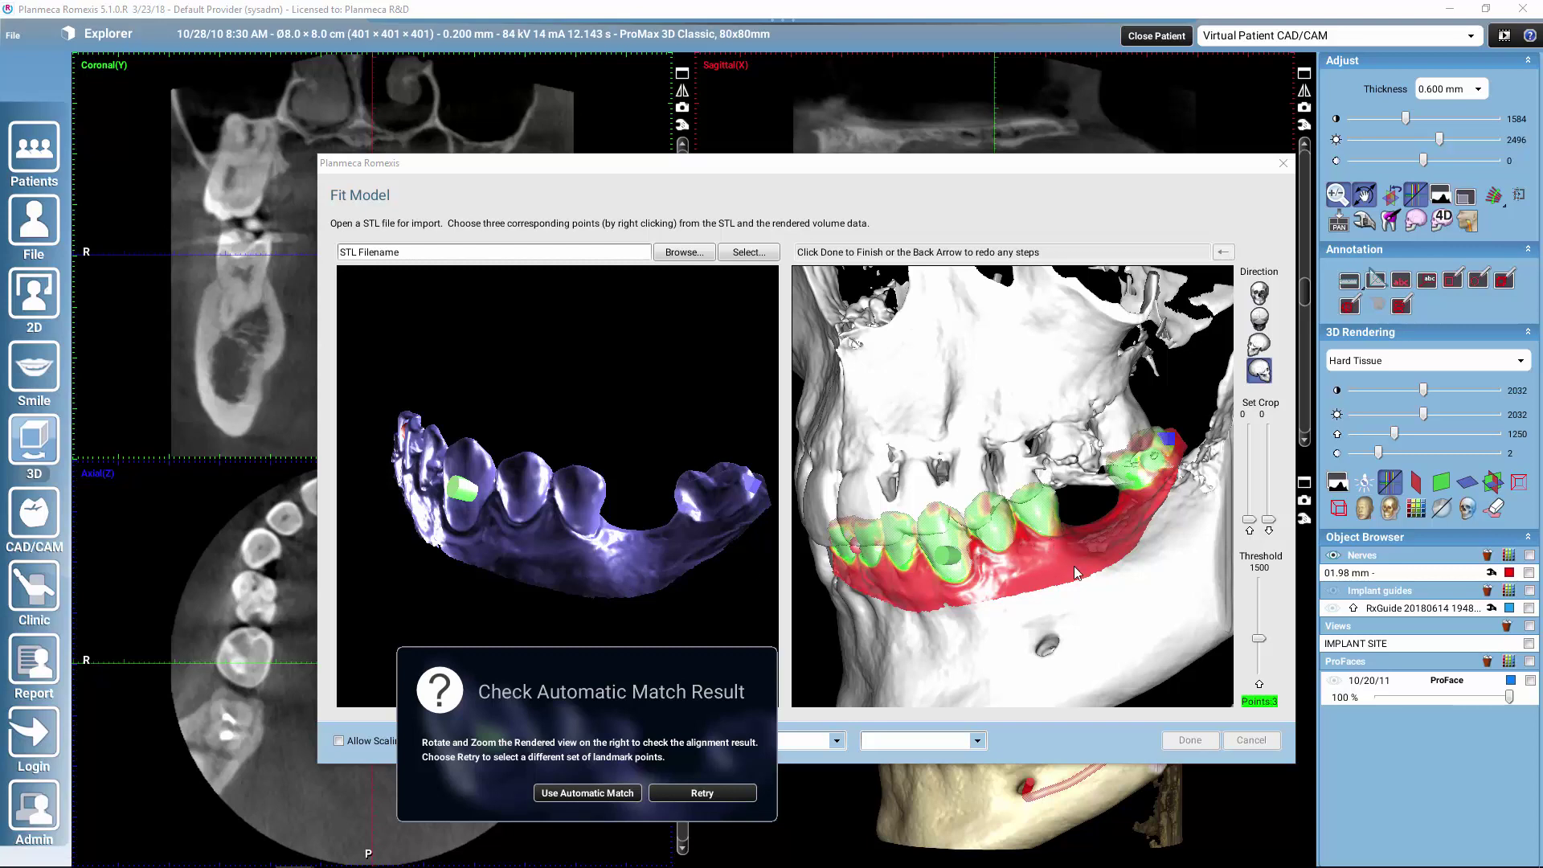
{"action": "left_click_drag", "start_coordinate": [1044, 615], "coordinate": [956, 505]}
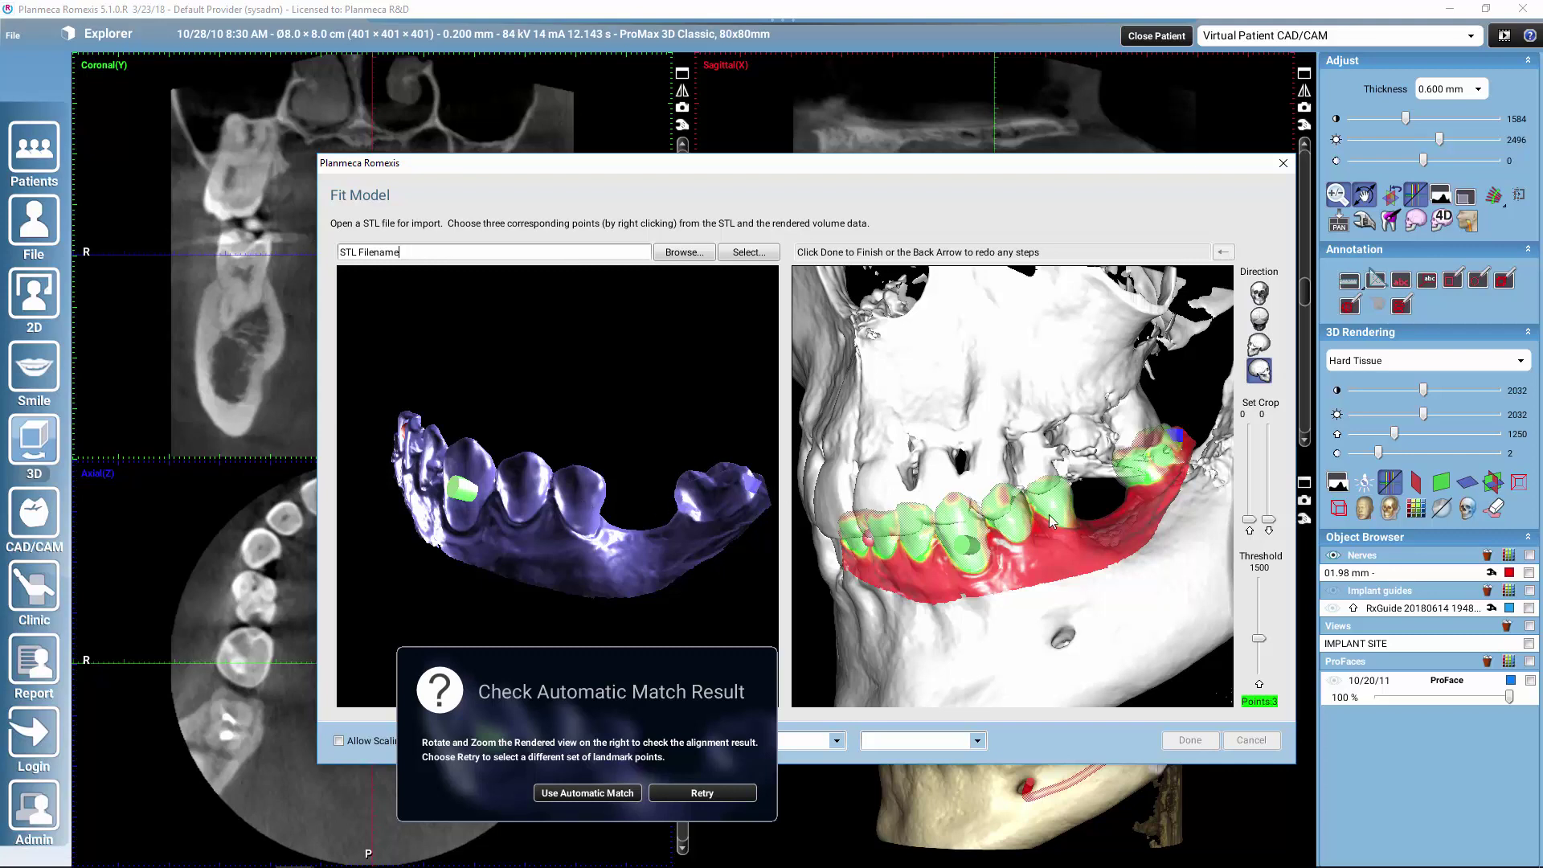
{"action": "left_click_drag", "start_coordinate": [1029, 618], "coordinate": [1011, 452]}
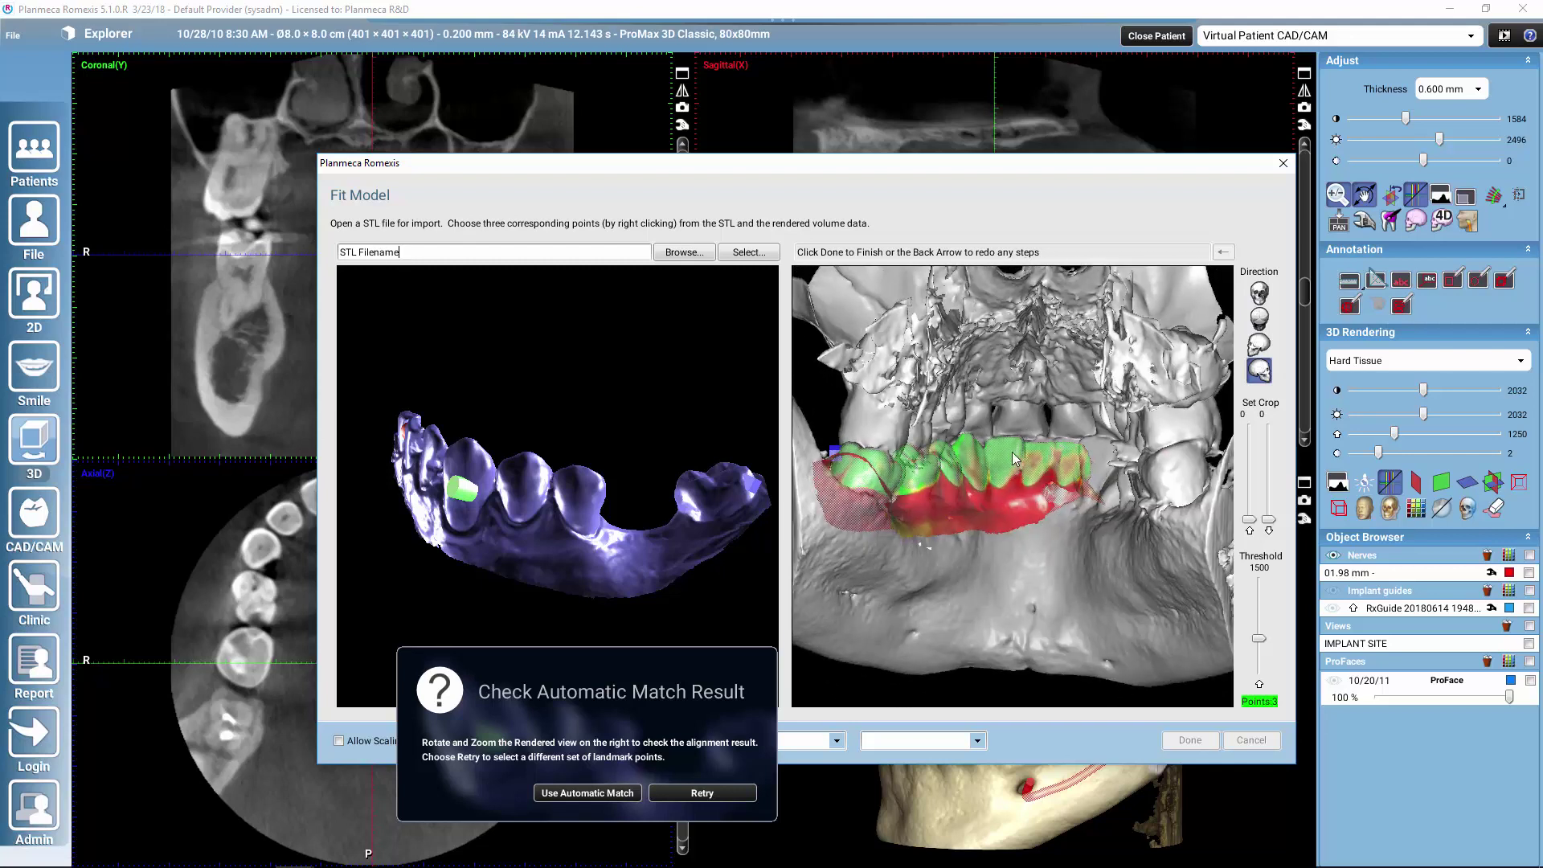
{"action": "left_click_drag", "start_coordinate": [885, 578], "coordinate": [951, 484]}
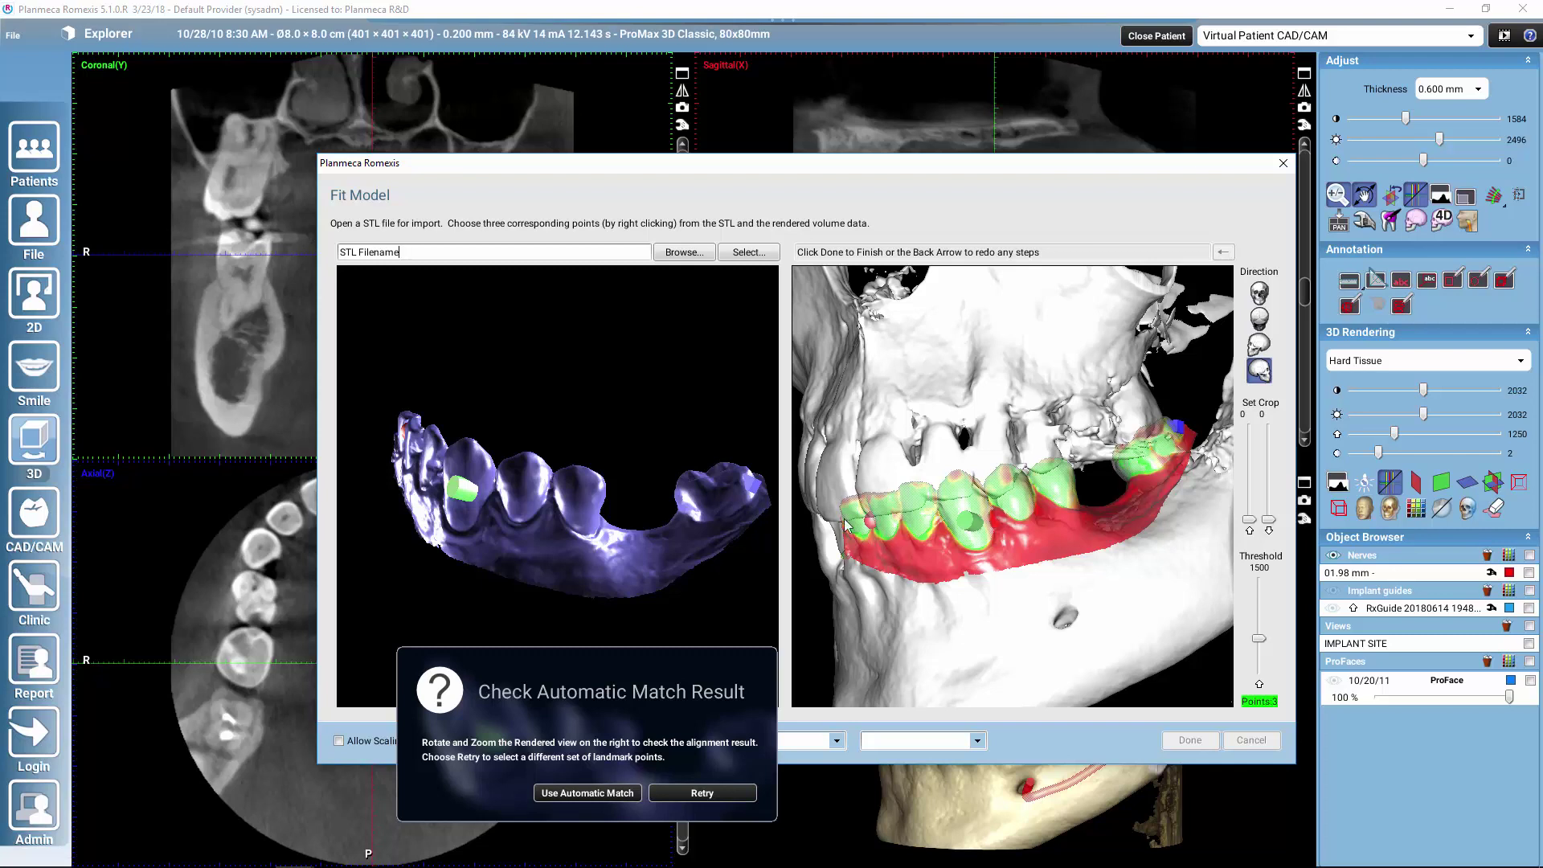
{"action": "left_click_drag", "start_coordinate": [1138, 658], "coordinate": [1175, 432]}
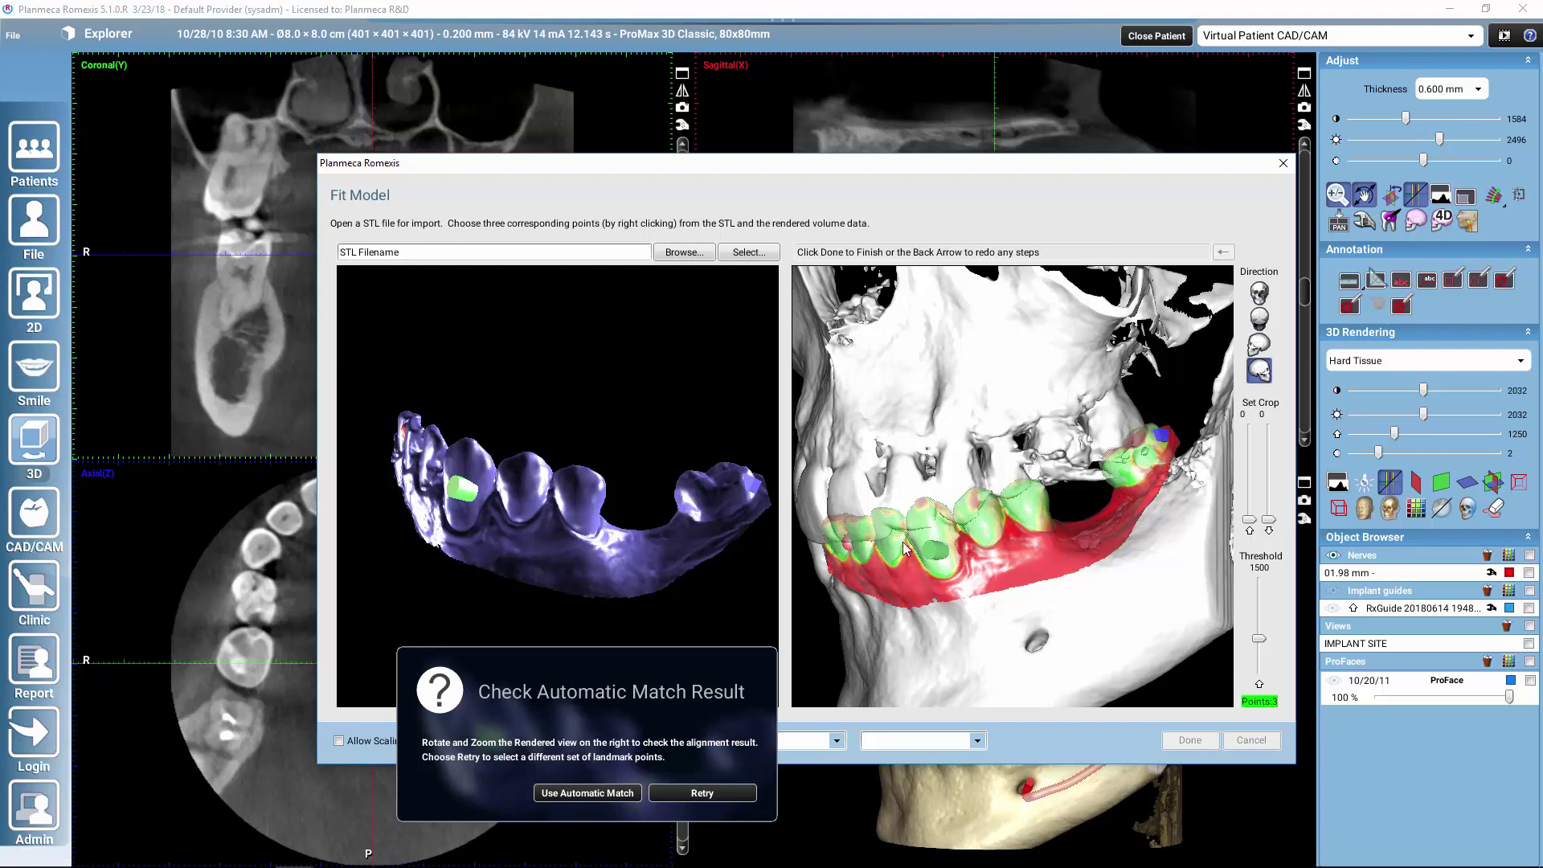
{"action": "left_click_drag", "start_coordinate": [1006, 667], "coordinate": [1043, 664]}
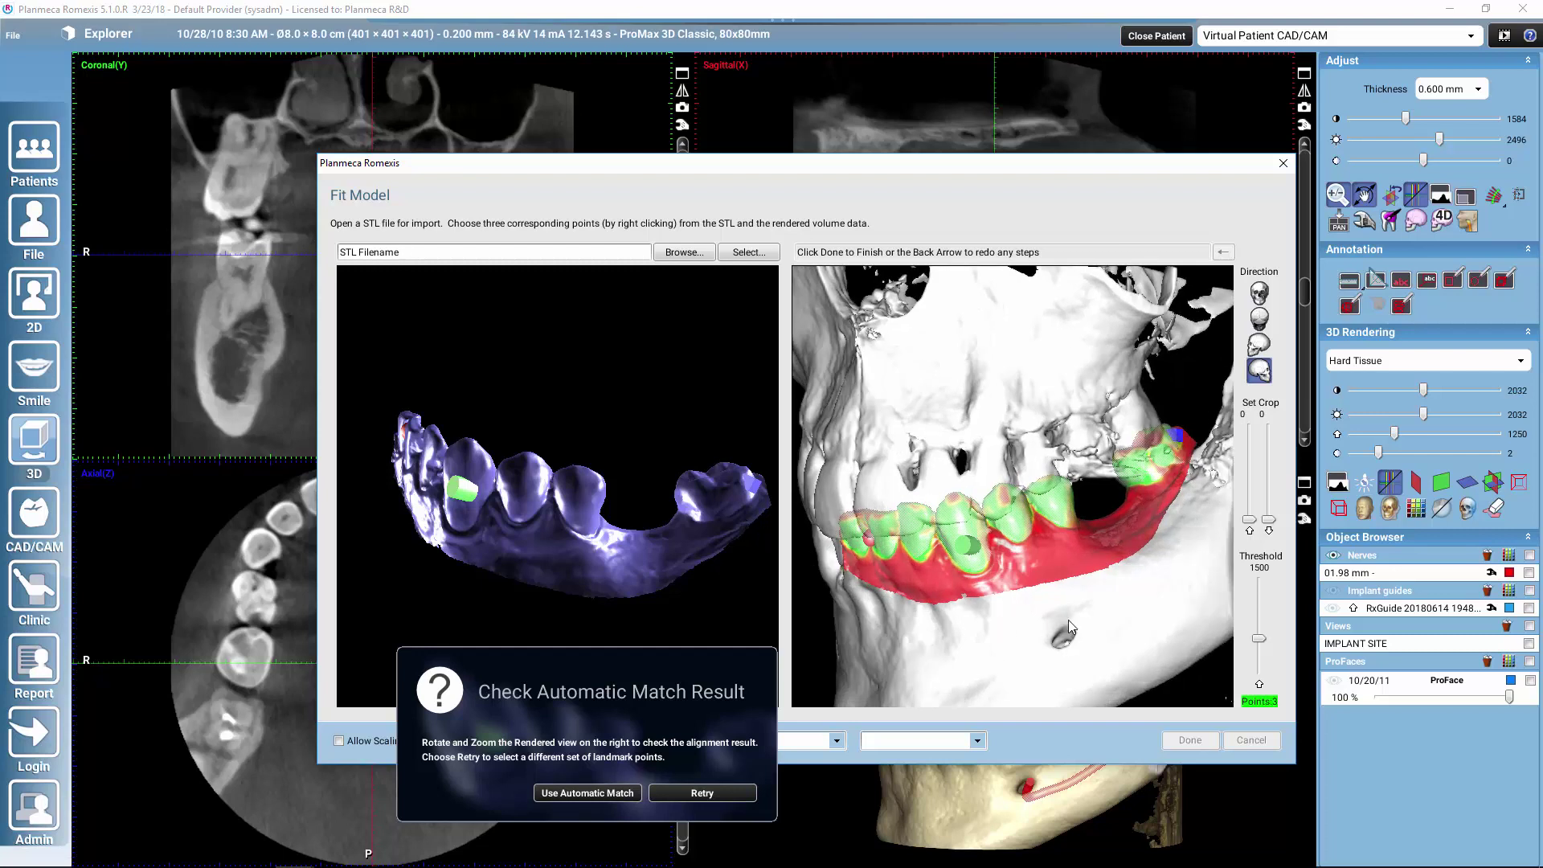
{"action": "left_click_drag", "start_coordinate": [721, 661], "coordinate": [746, 508]}
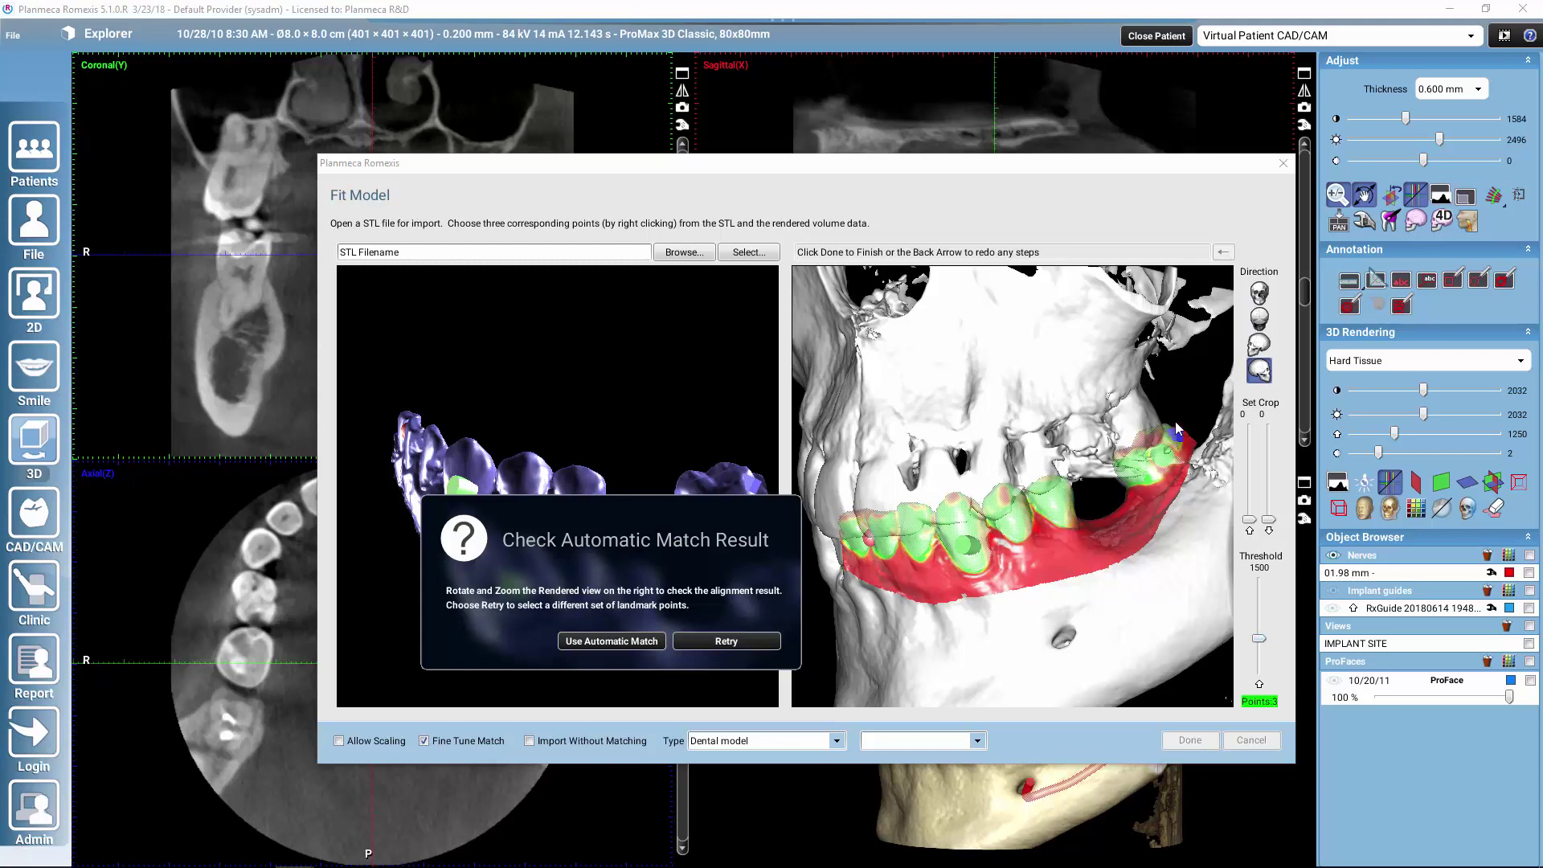
Accept the automatic match and inspect the fitted dental model on the jaw in the 3D rendering
{"action": "left_click", "coordinate": [640, 642]}
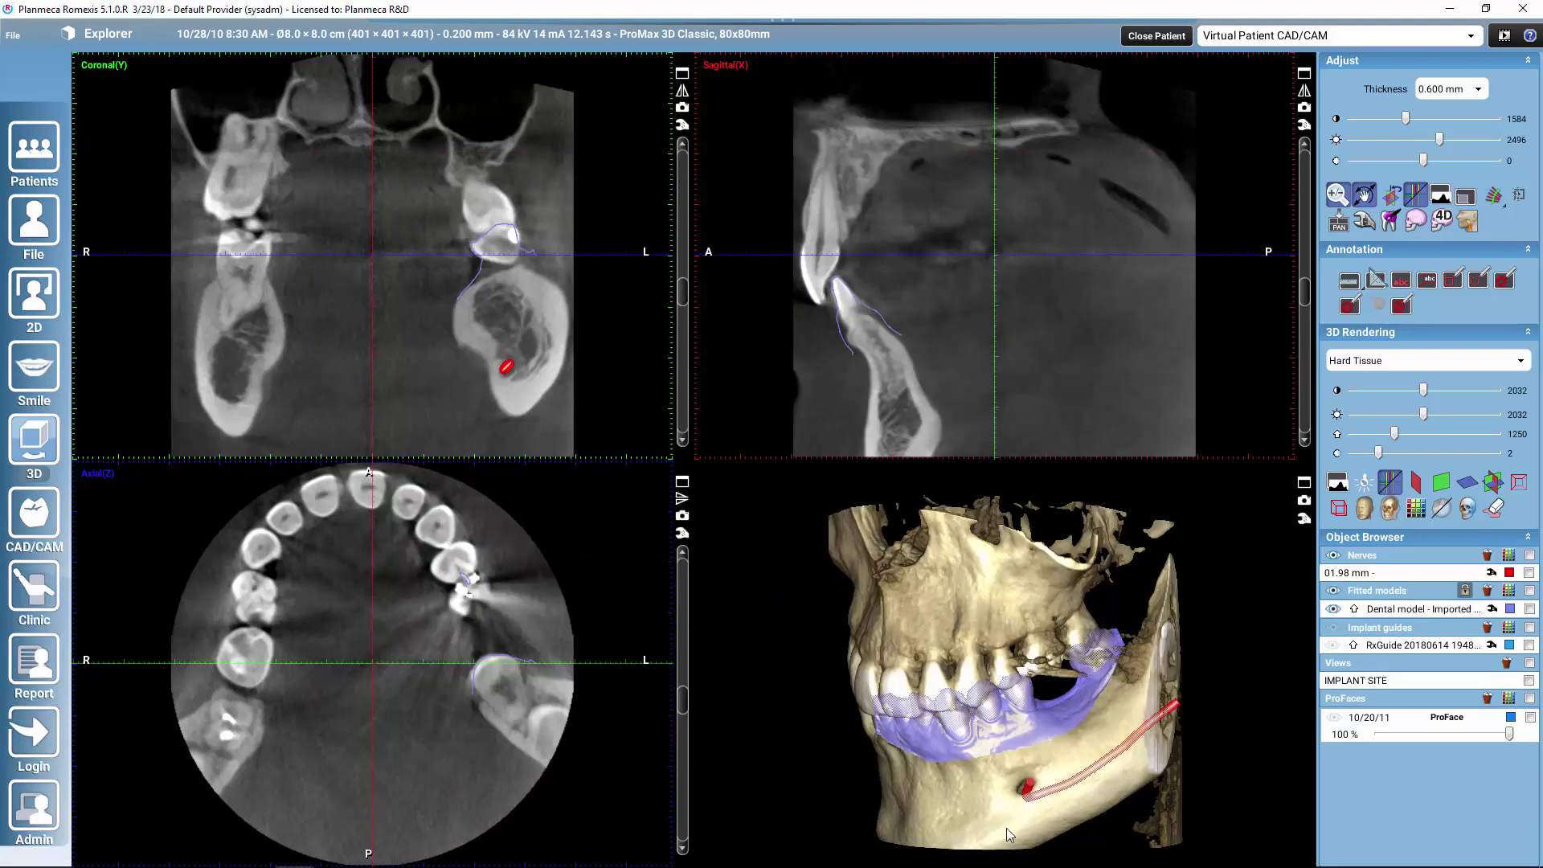
{"action": "scroll", "coordinate": [960, 808], "scroll_direction": "up", "scroll_amount": 3}
{"action": "left_click_drag", "start_coordinate": [914, 788], "coordinate": [906, 784]}
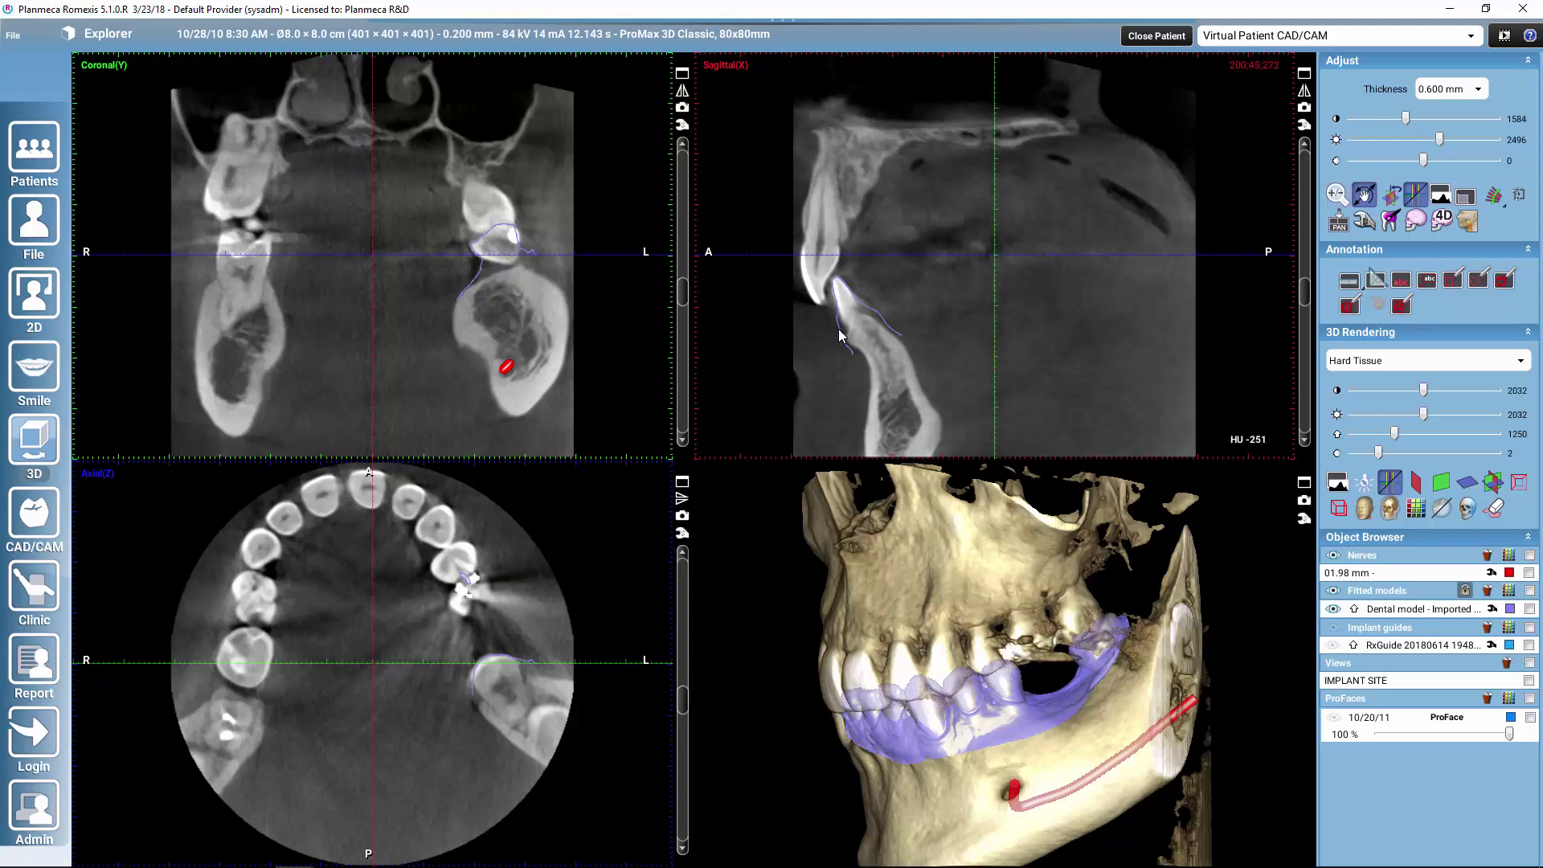
Check the fitted dental model's outline against the teeth and gum contour through the sagittal slices, from the front teeth to the rear left molar
{"action": "scroll", "coordinate": [858, 335], "scroll_direction": "down", "scroll_amount": 3}
{"action": "scroll", "coordinate": [856, 332], "scroll_direction": "down", "scroll_amount": 5}
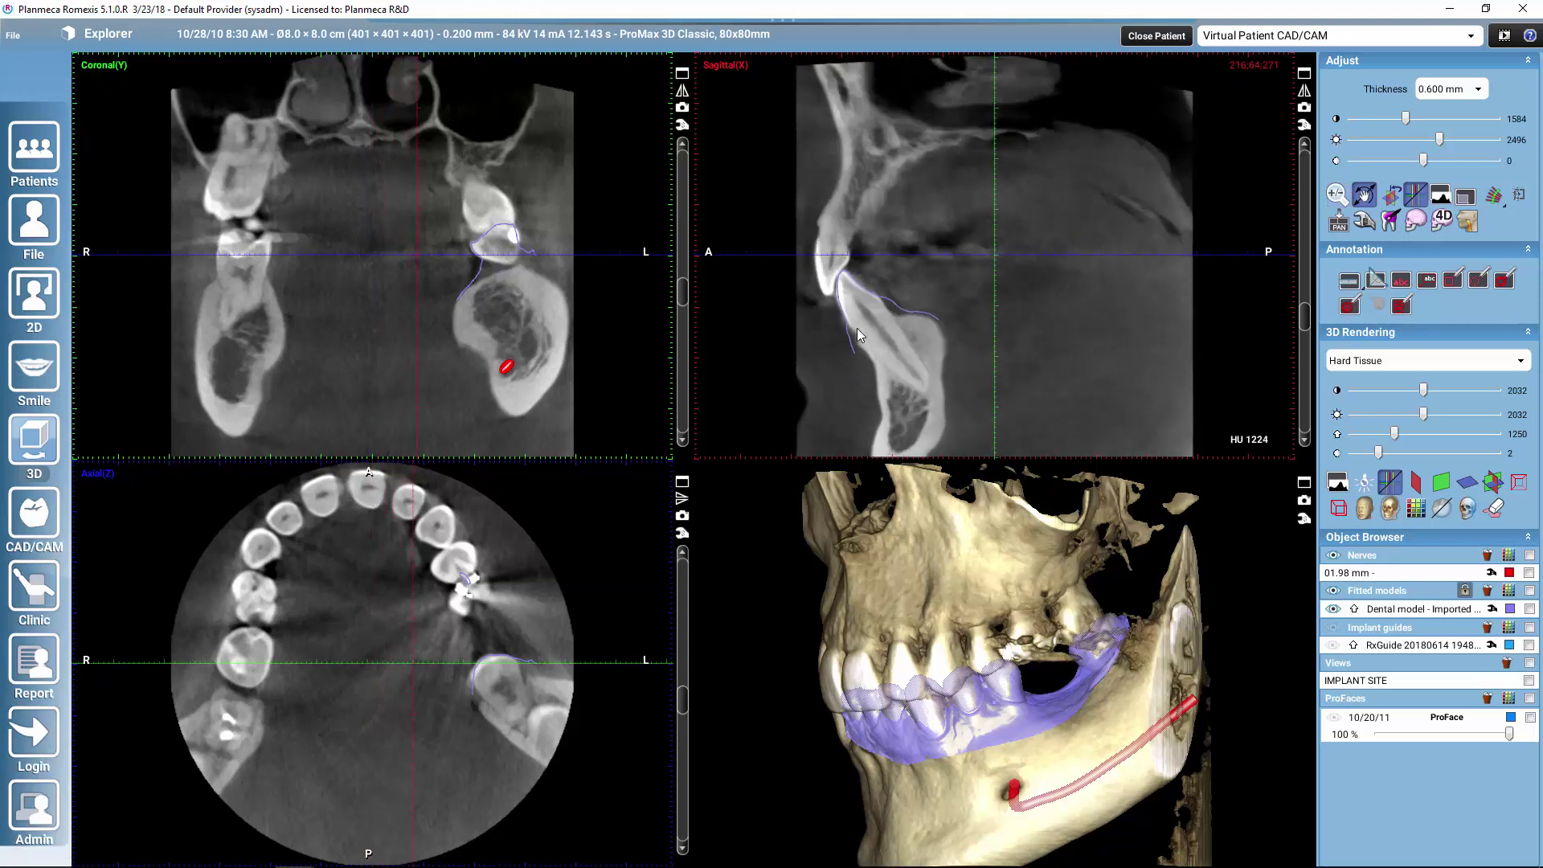
{"action": "scroll", "coordinate": [856, 328], "scroll_direction": "down", "scroll_amount": 4}
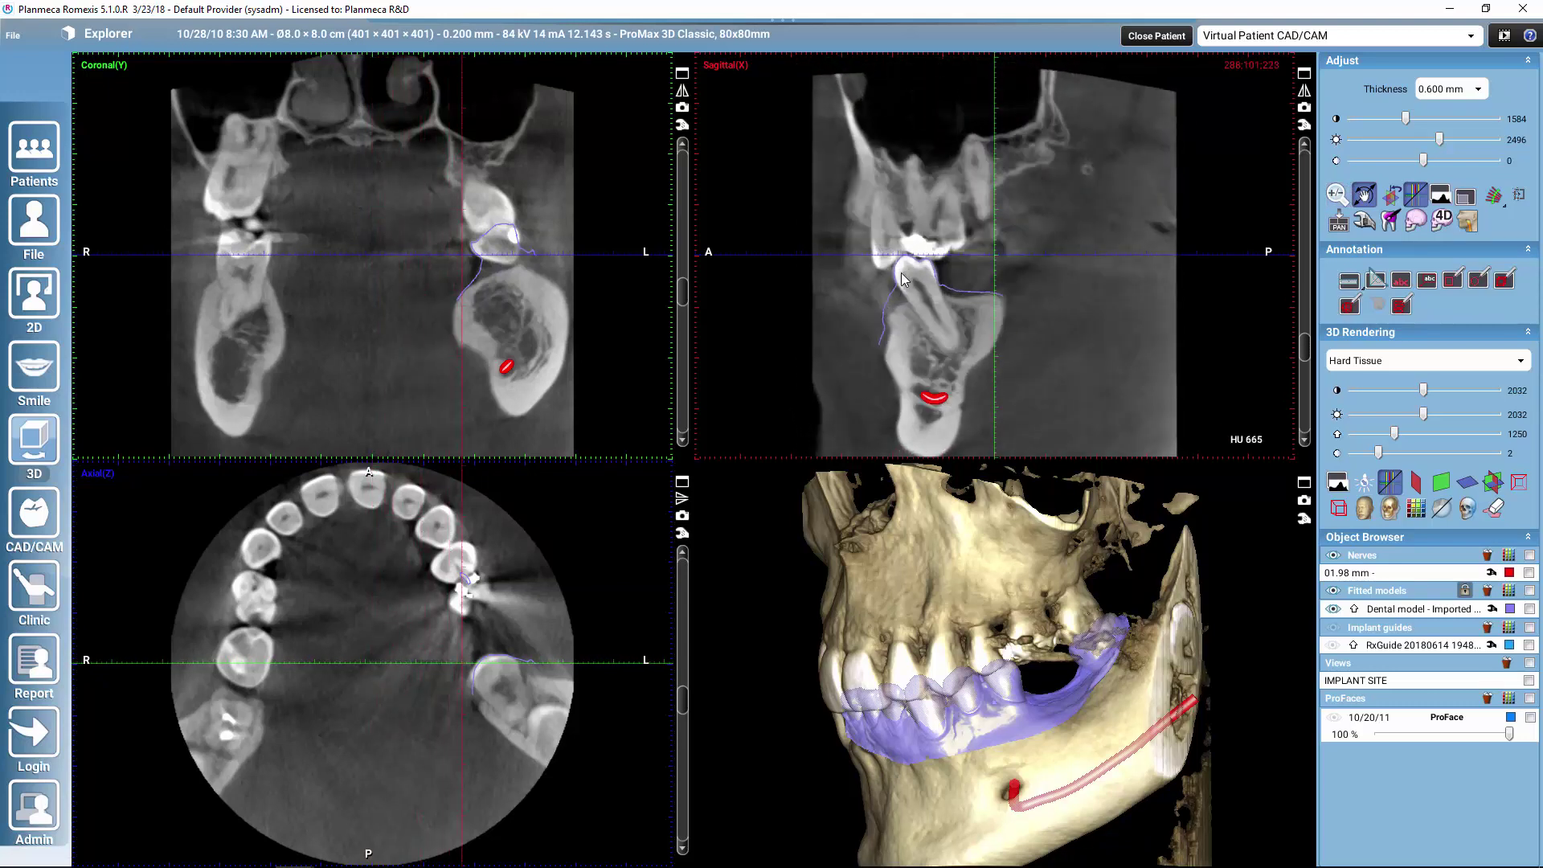
{"action": "scroll", "coordinate": [895, 284], "scroll_direction": "down", "scroll_amount": 4}
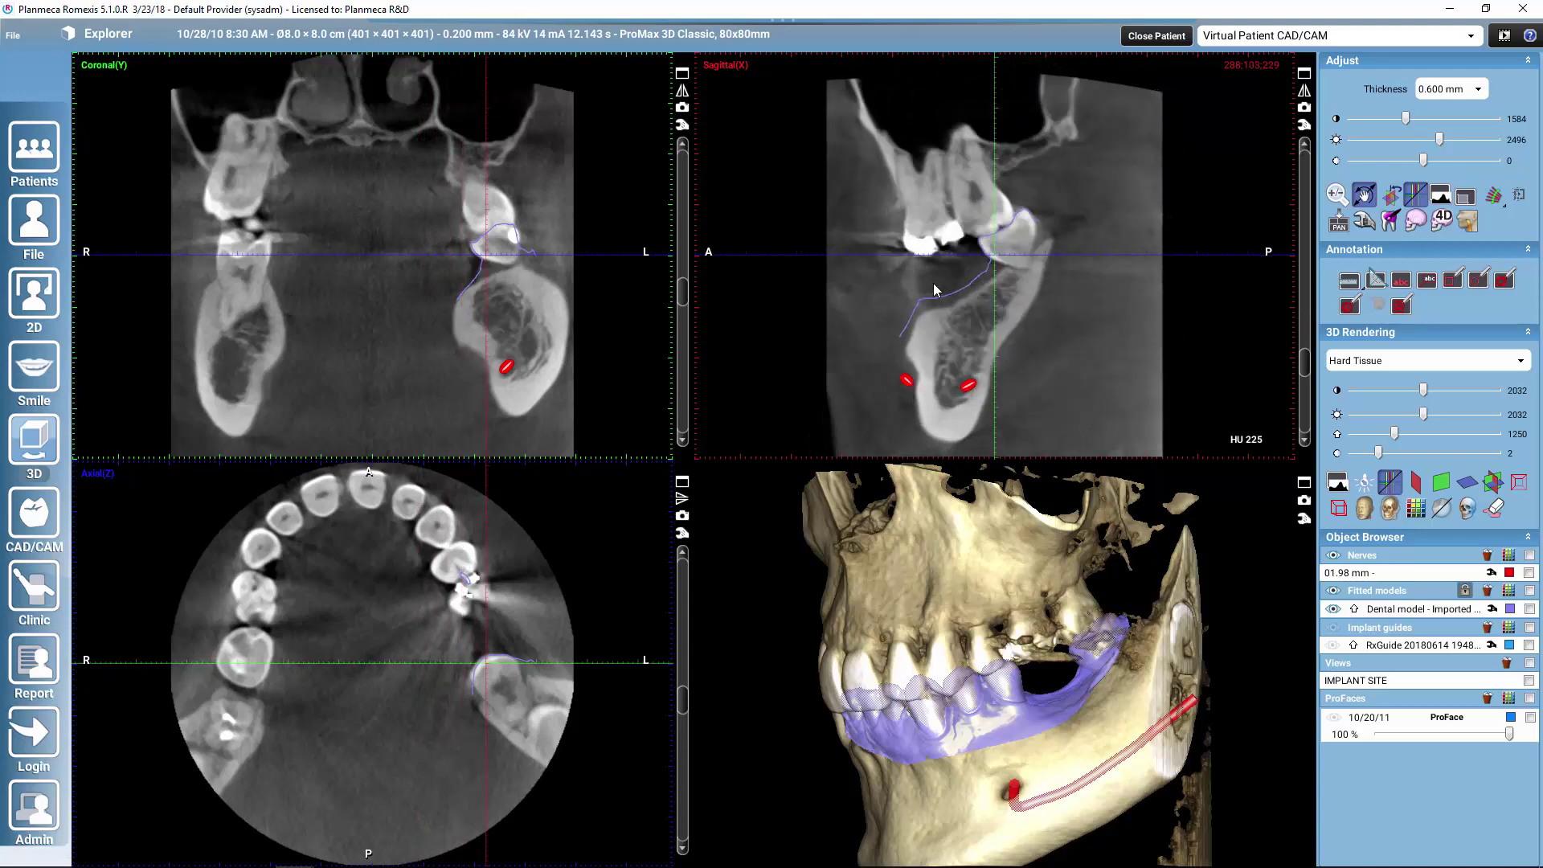
{"action": "scroll", "coordinate": [1011, 229], "scroll_direction": "down", "scroll_amount": 4}
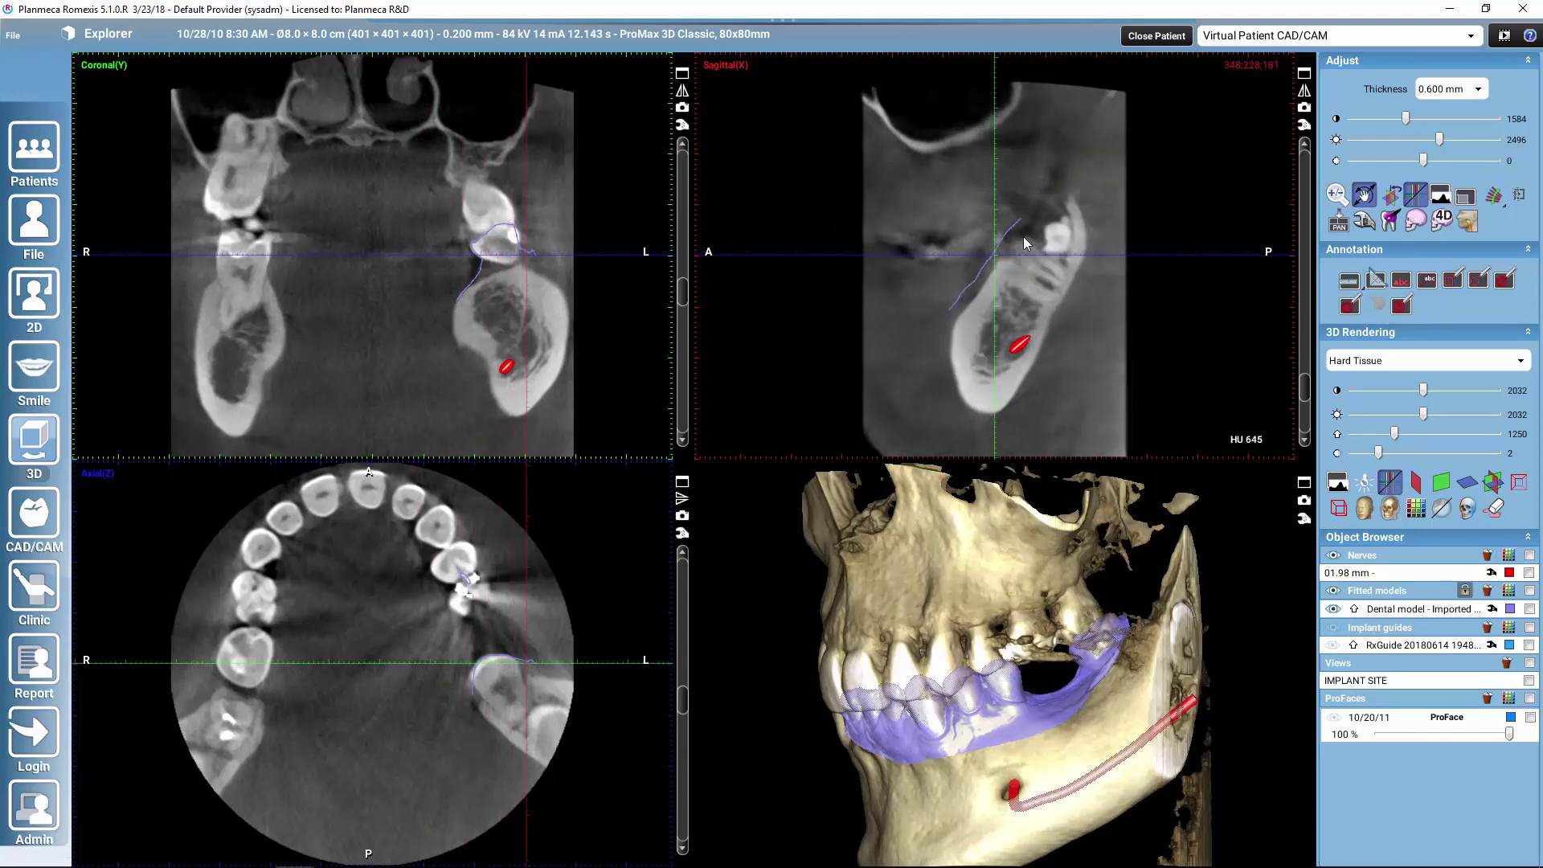
{"action": "scroll", "coordinate": [1023, 243], "scroll_direction": "up", "scroll_amount": 10}
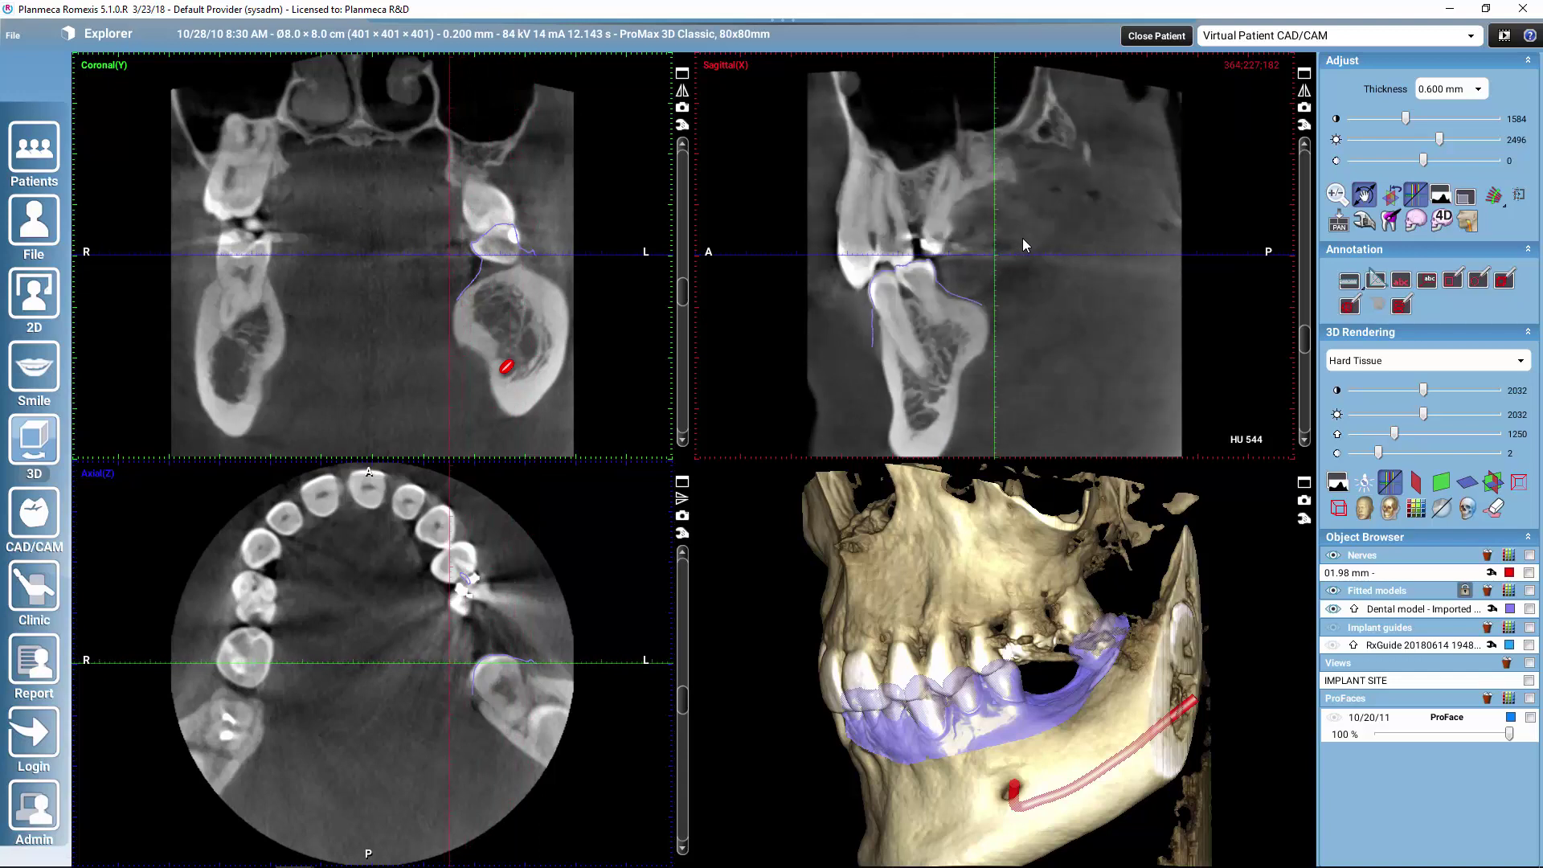
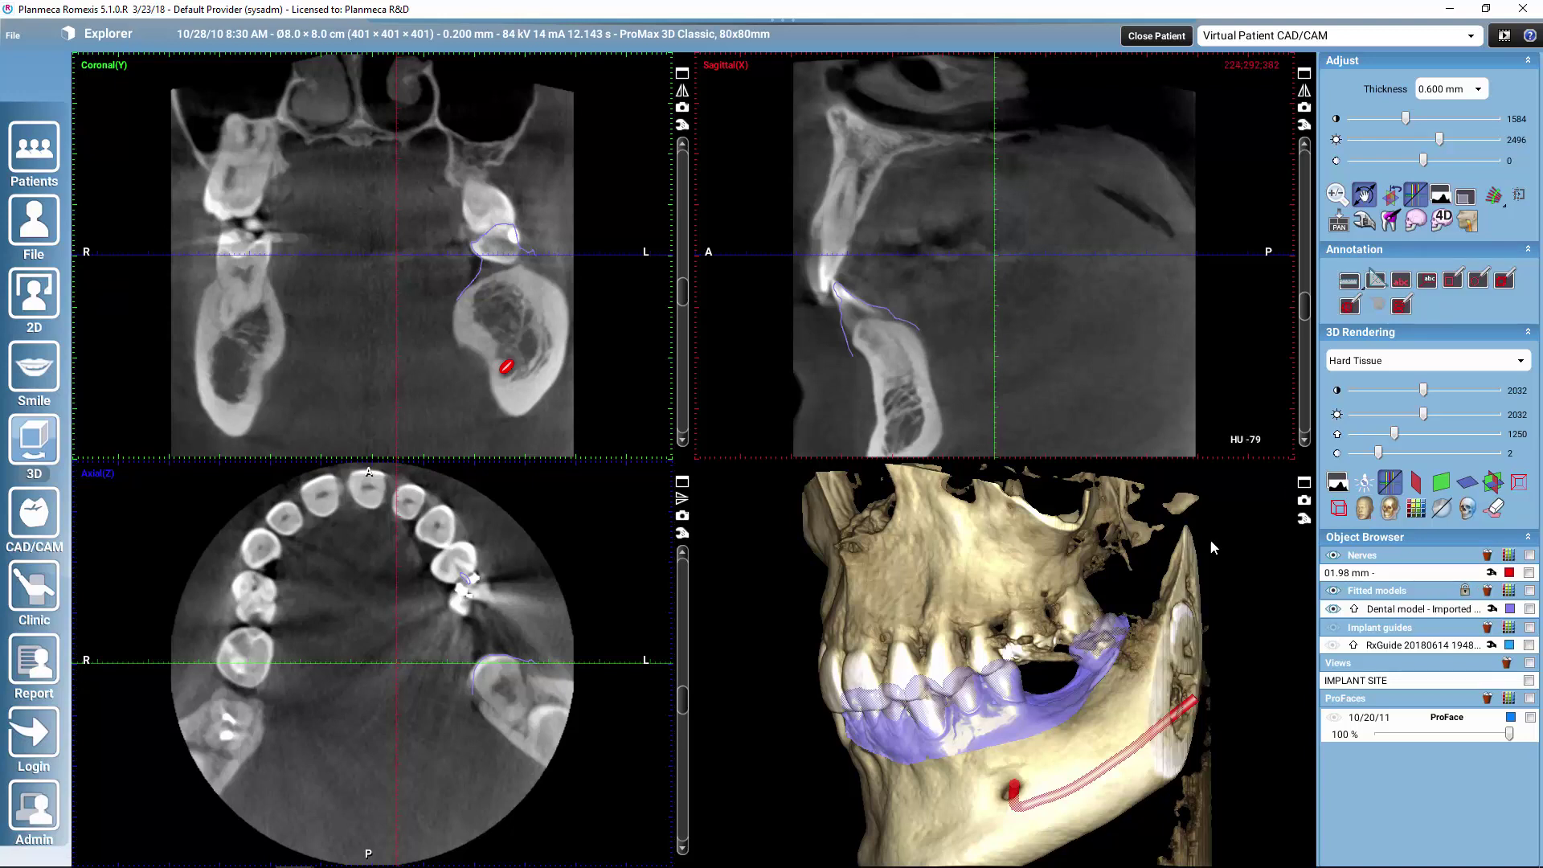
Unlock the fitted models and try shifting the dental model manually in the sagittal slice and the 3D rendering
{"action": "left_click", "coordinate": [1333, 608]}
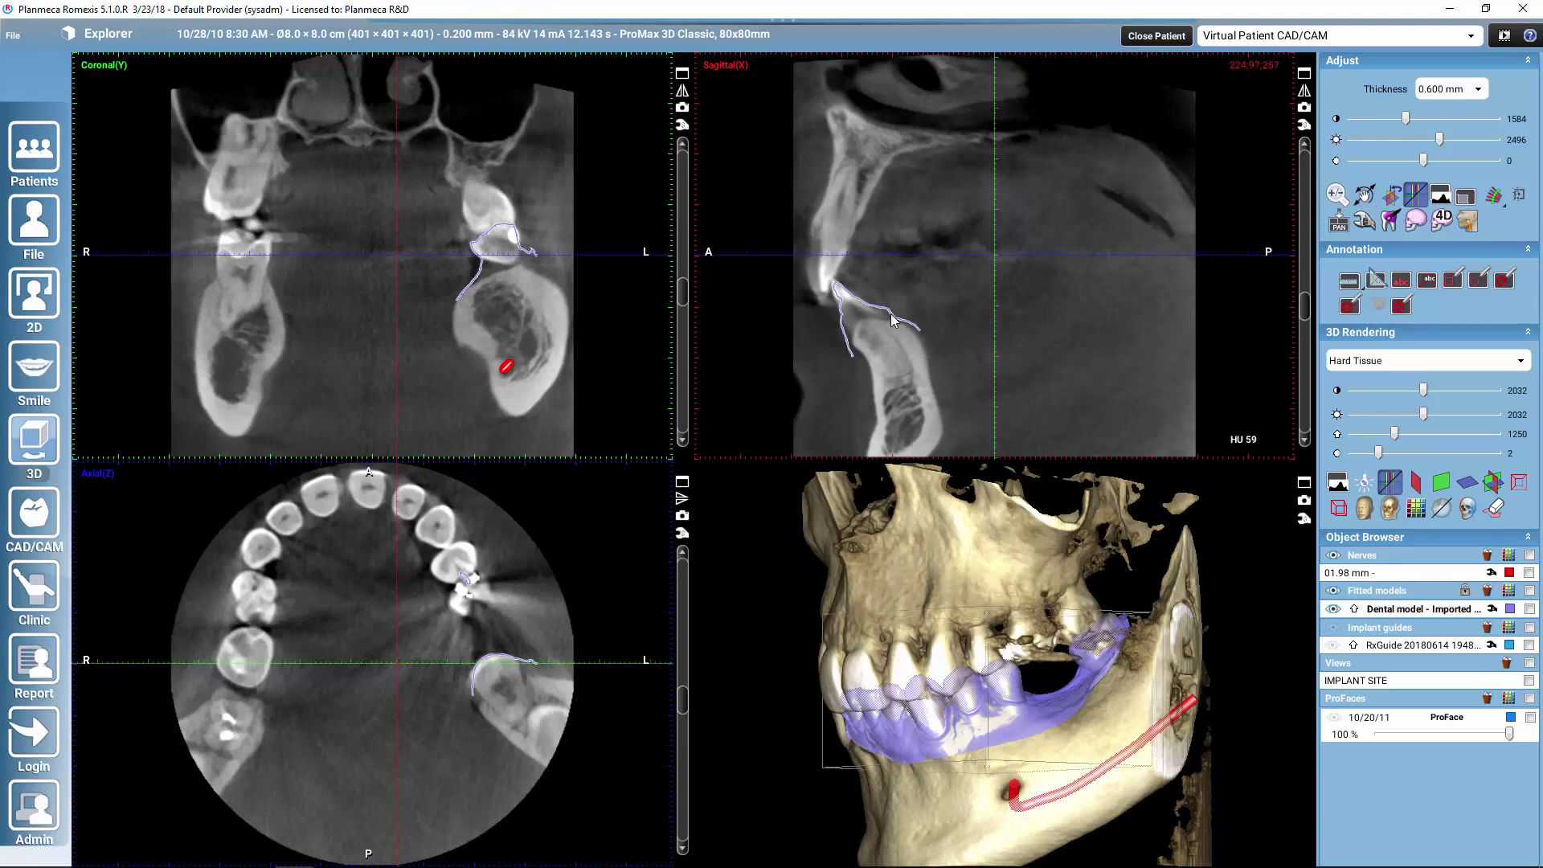
{"action": "mouse_move", "coordinate": [892, 320]}
{"action": "left_mouse_down"}
{"action": "mouse_move", "coordinate": [901, 283]}
{"action": "mouse_move", "coordinate": [898, 307]}
{"action": "left_mouse_up"}
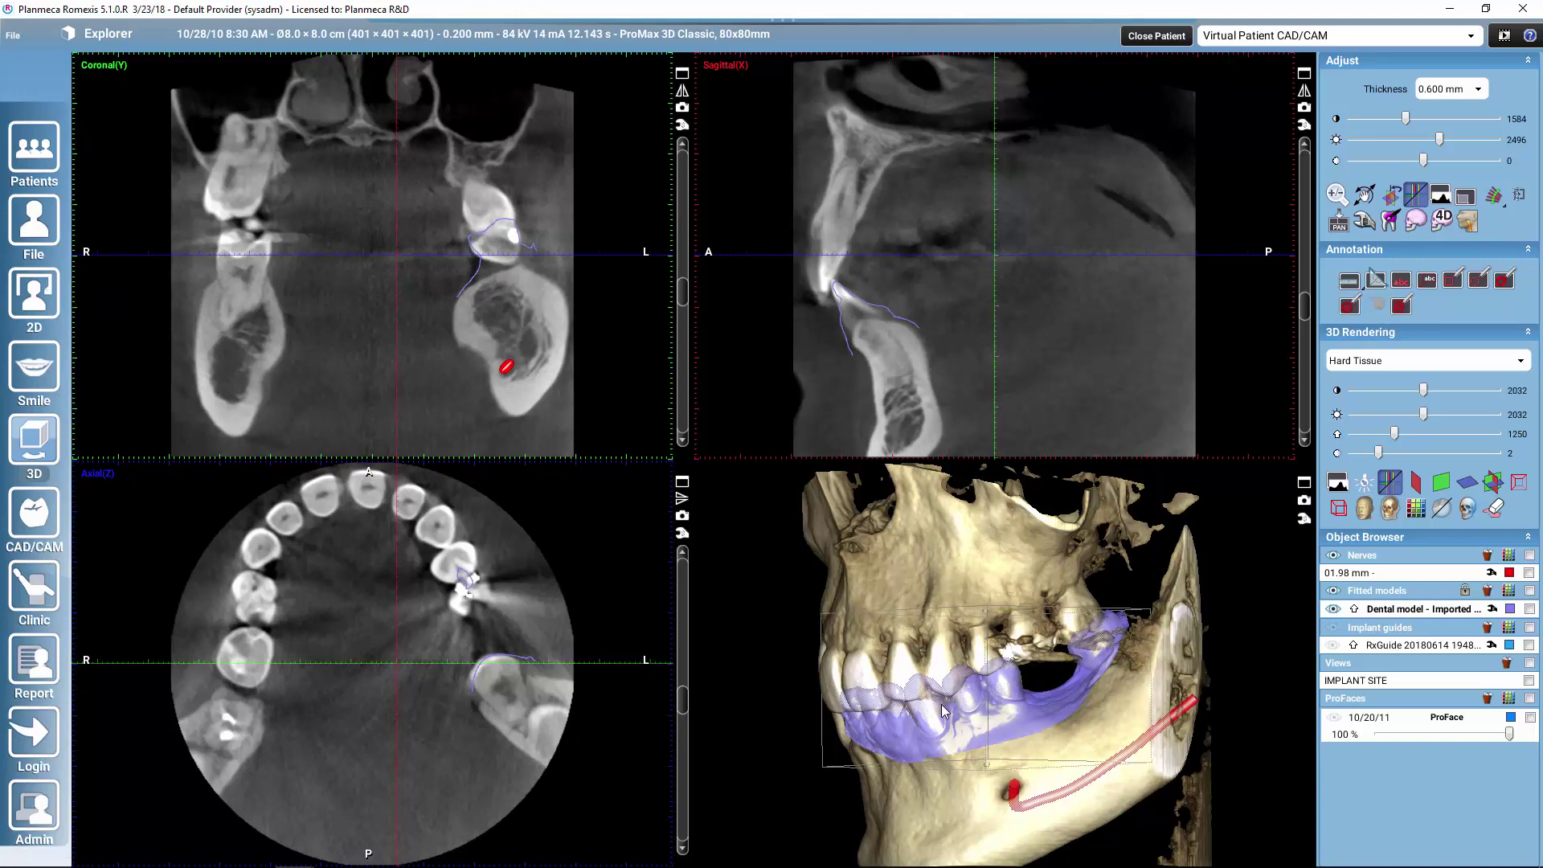
{"action": "left_click_drag", "start_coordinate": [942, 688], "coordinate": [974, 743]}
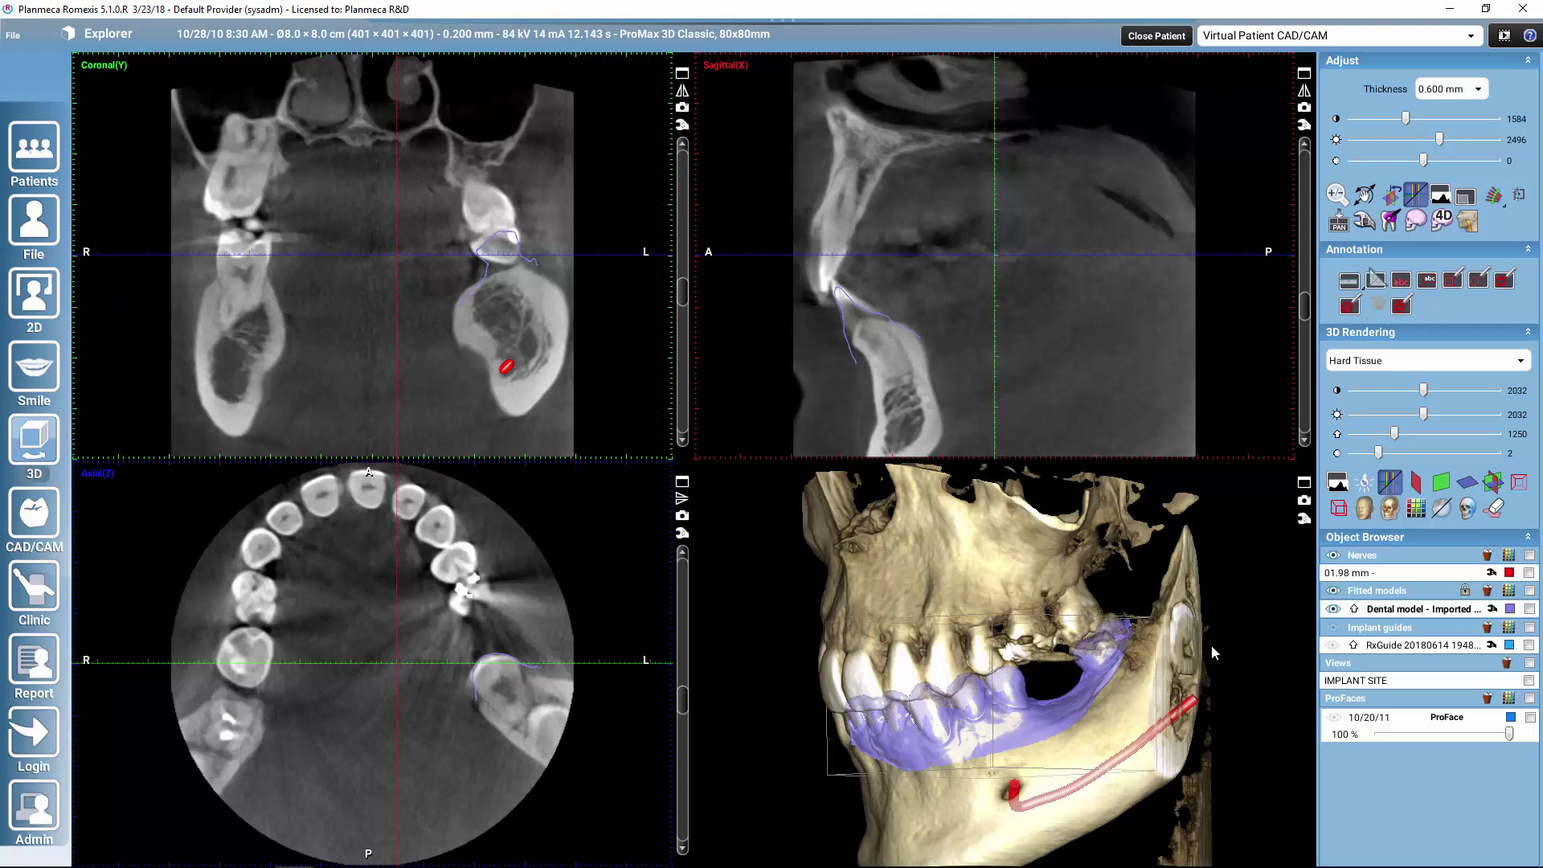
Reset the dental model to its original position through its movement properties, and select and relock the fitted models group
{"action": "left_click", "coordinate": [1492, 612]}
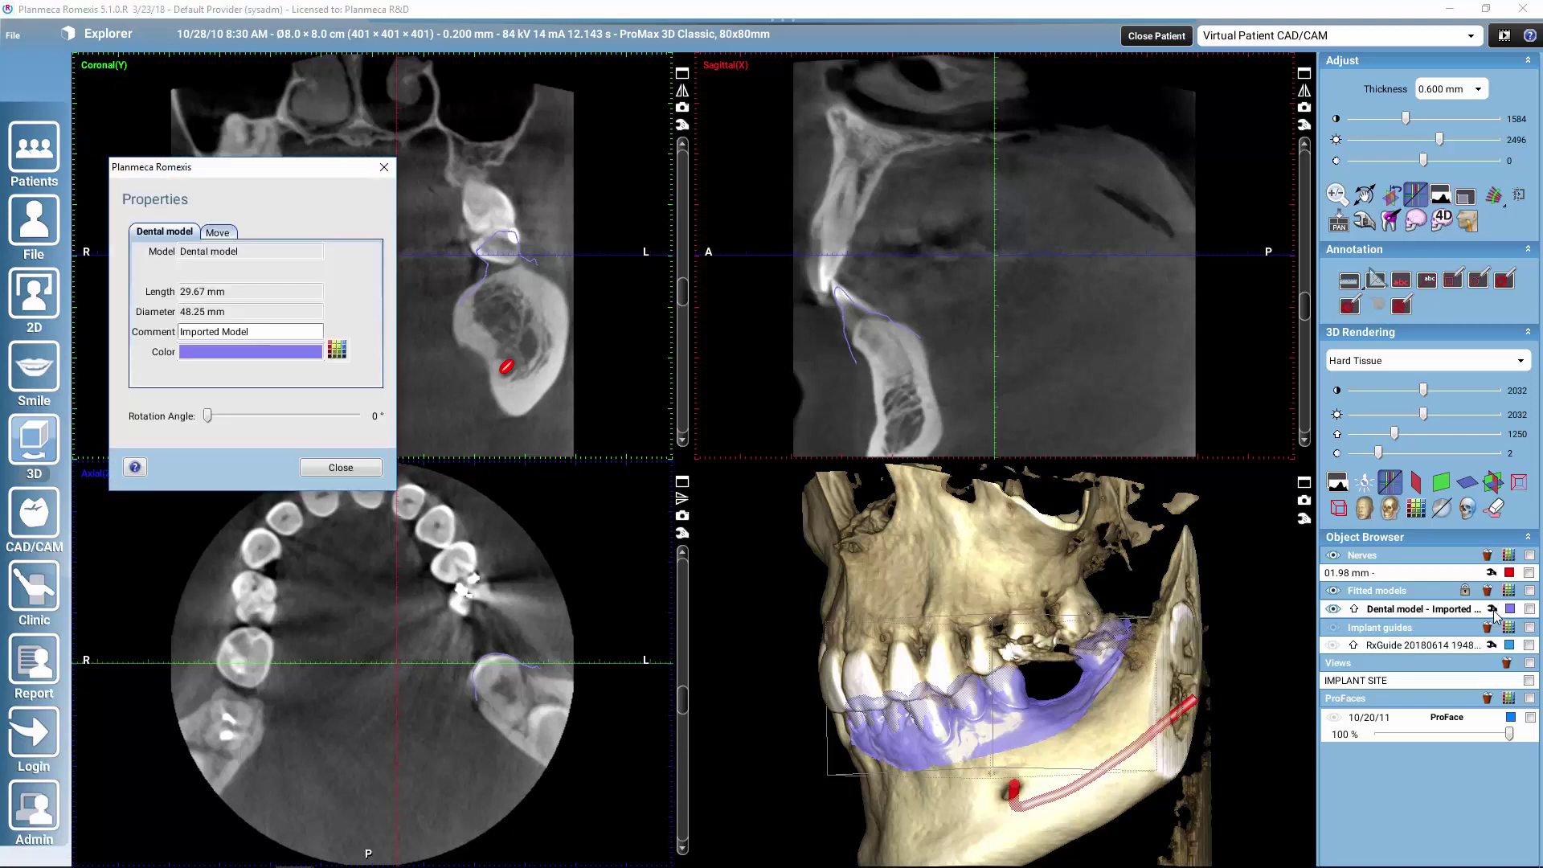
{"action": "left_click", "coordinate": [229, 237]}
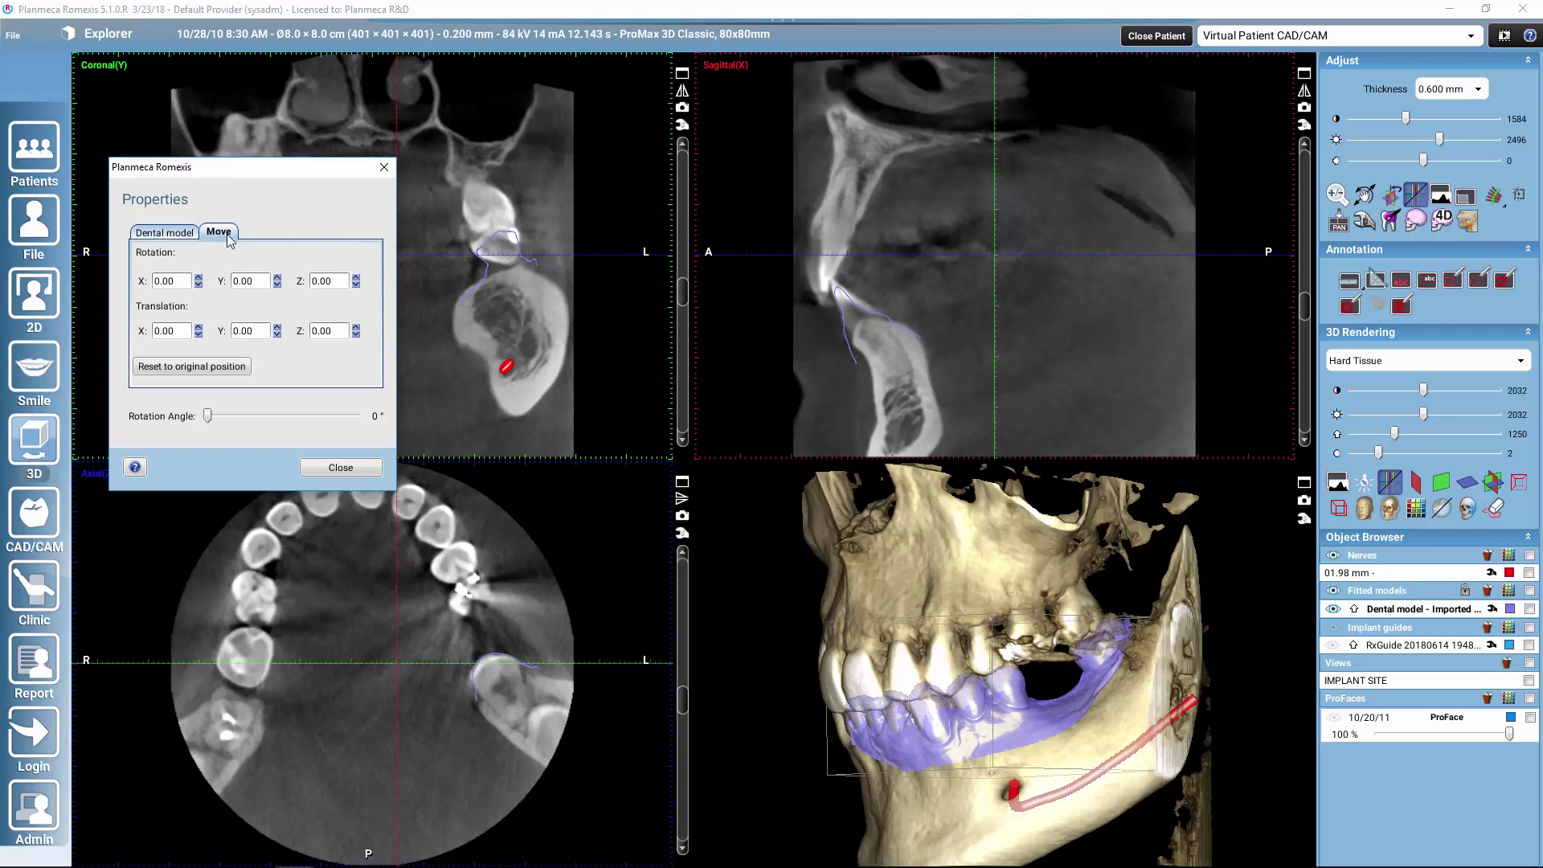
{"action": "left_click", "coordinate": [206, 367]}
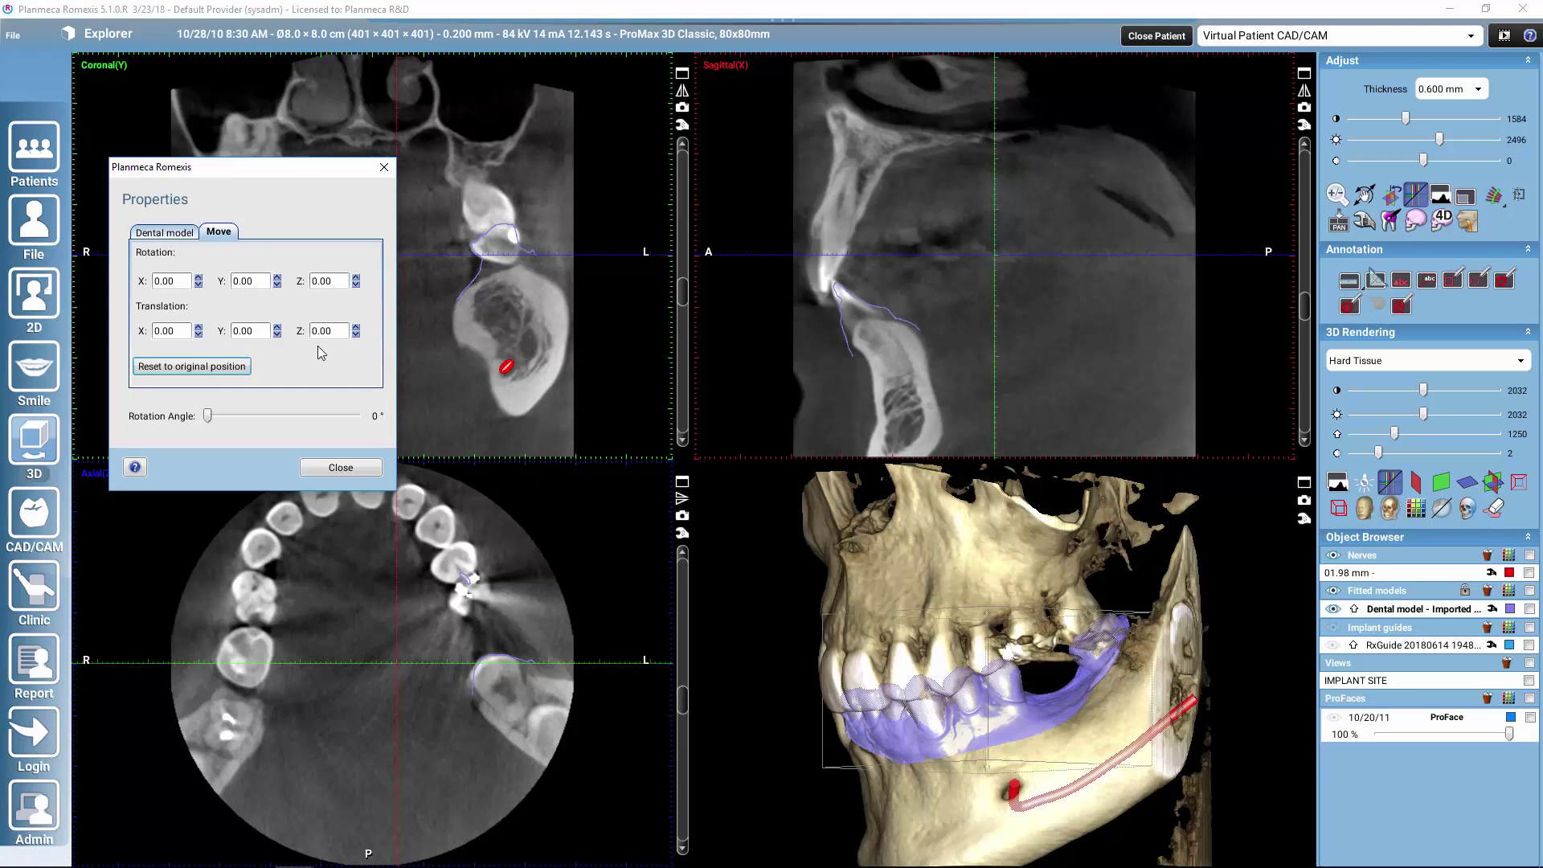
{"action": "left_click", "coordinate": [351, 469]}
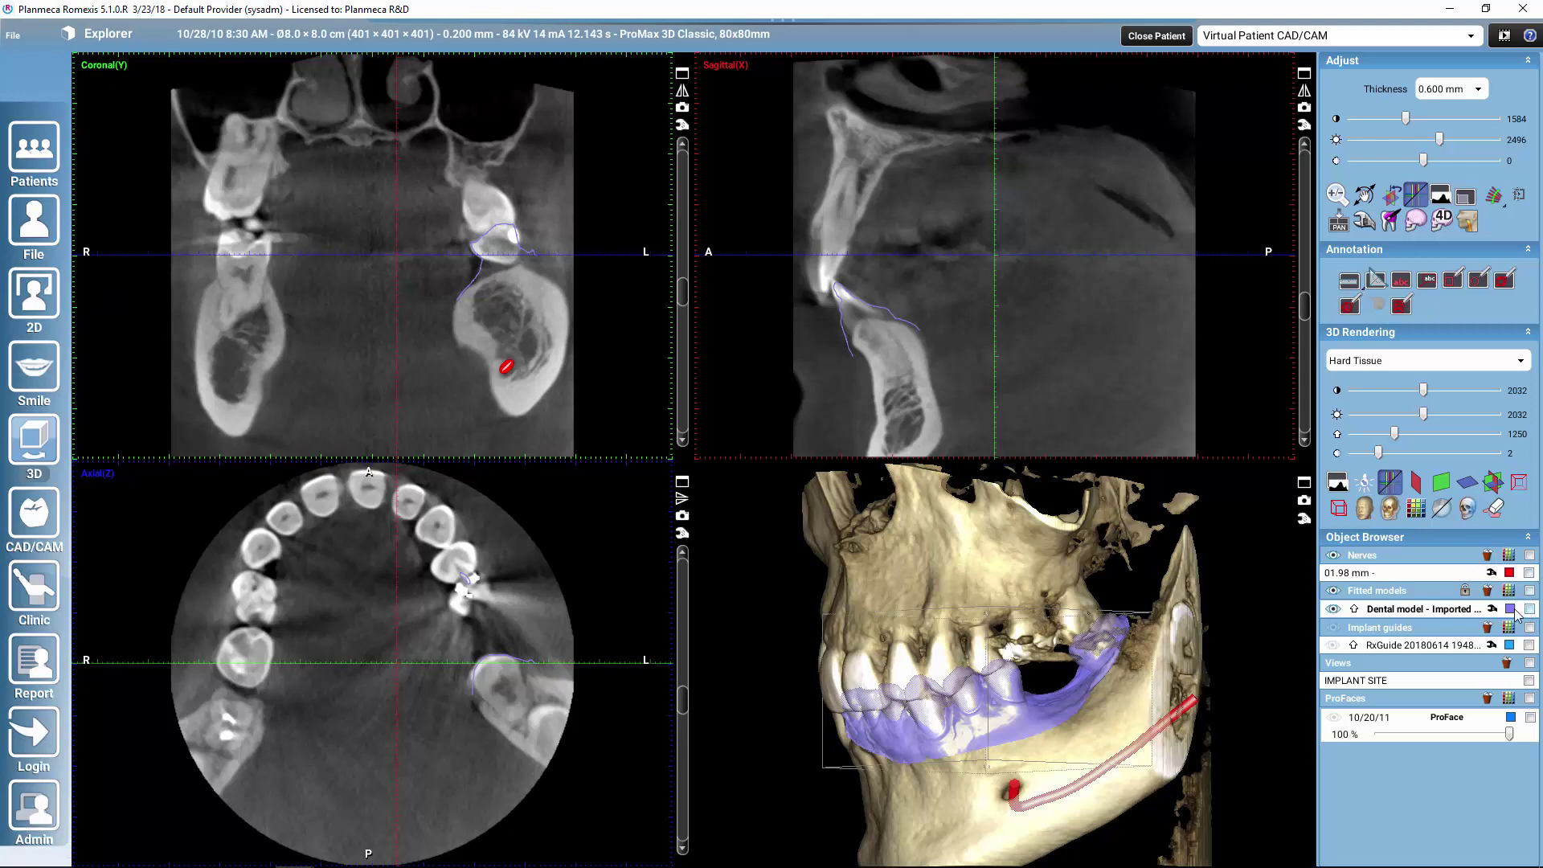
{"action": "left_click", "coordinate": [1529, 590]}
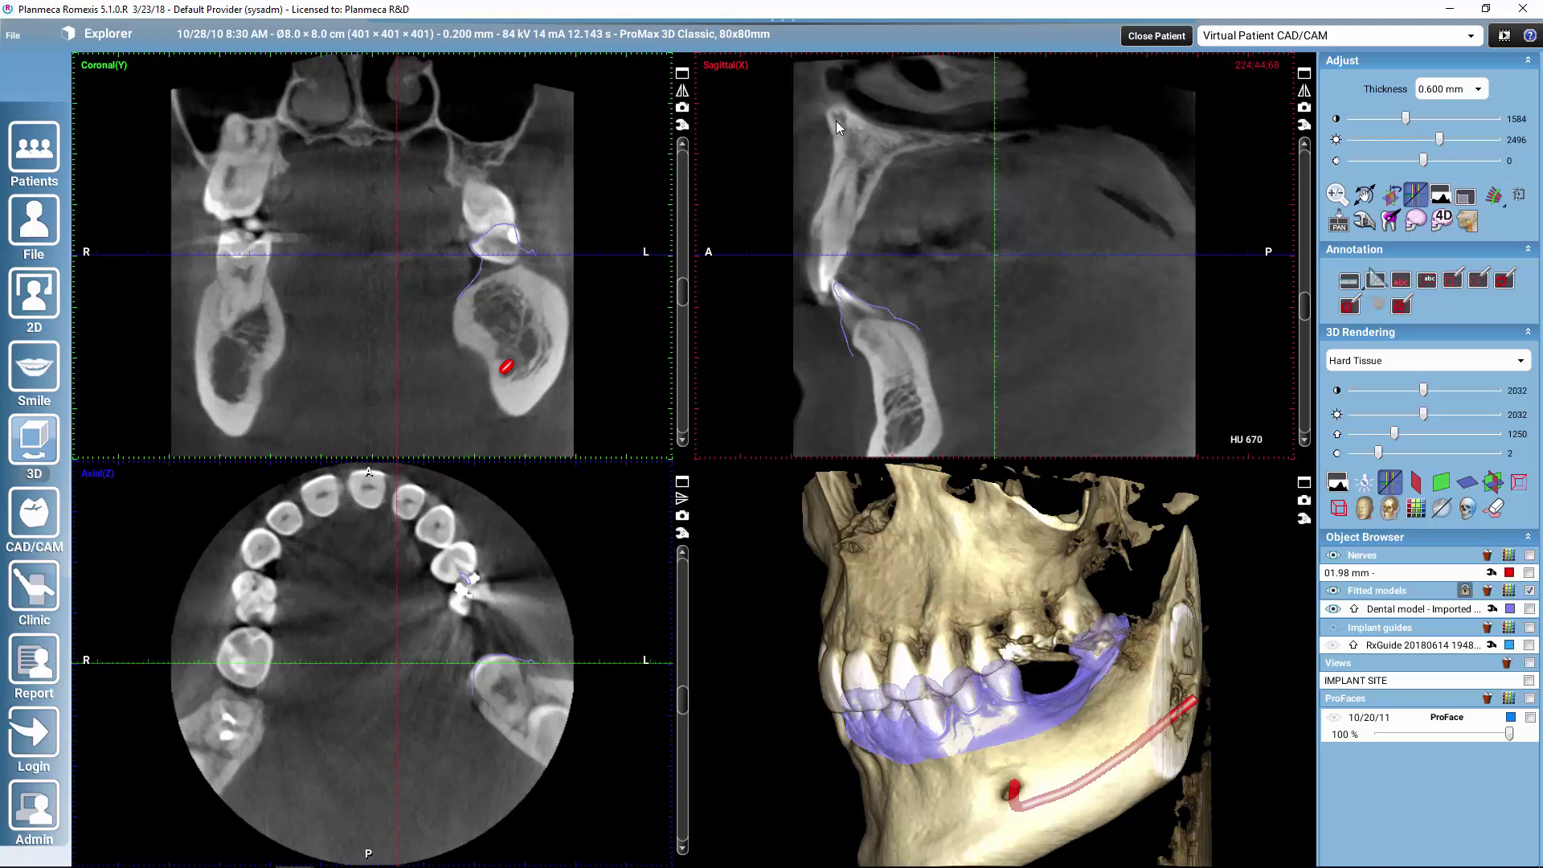
Start another model fit with the single-crown STL from the imported STL images, and import it using the existing match
{"action": "mouse_move", "coordinate": [794, 16]}
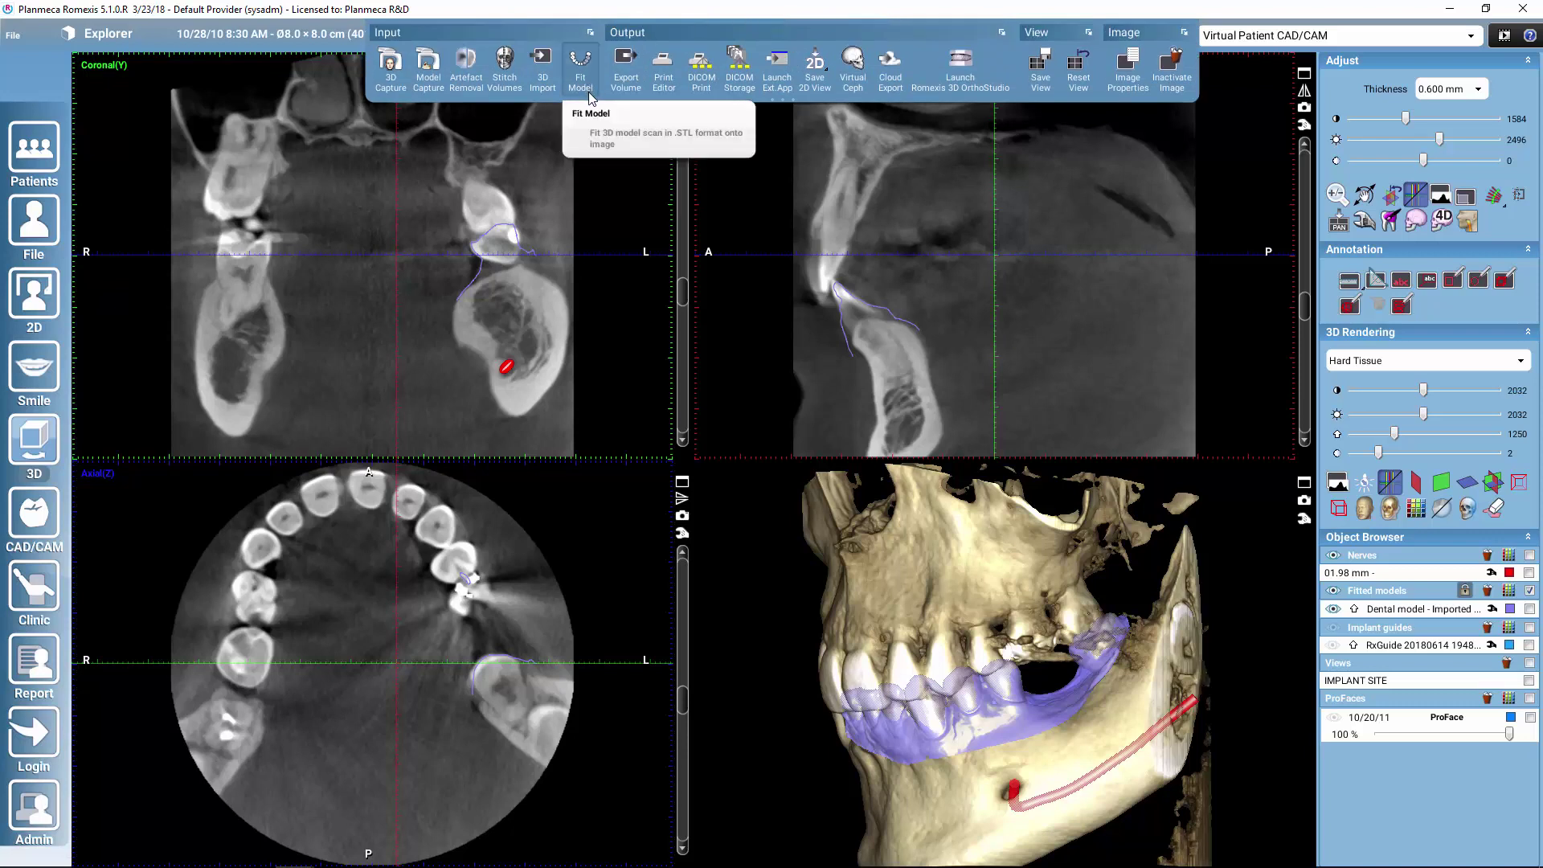
{"action": "left_click", "coordinate": [589, 95]}
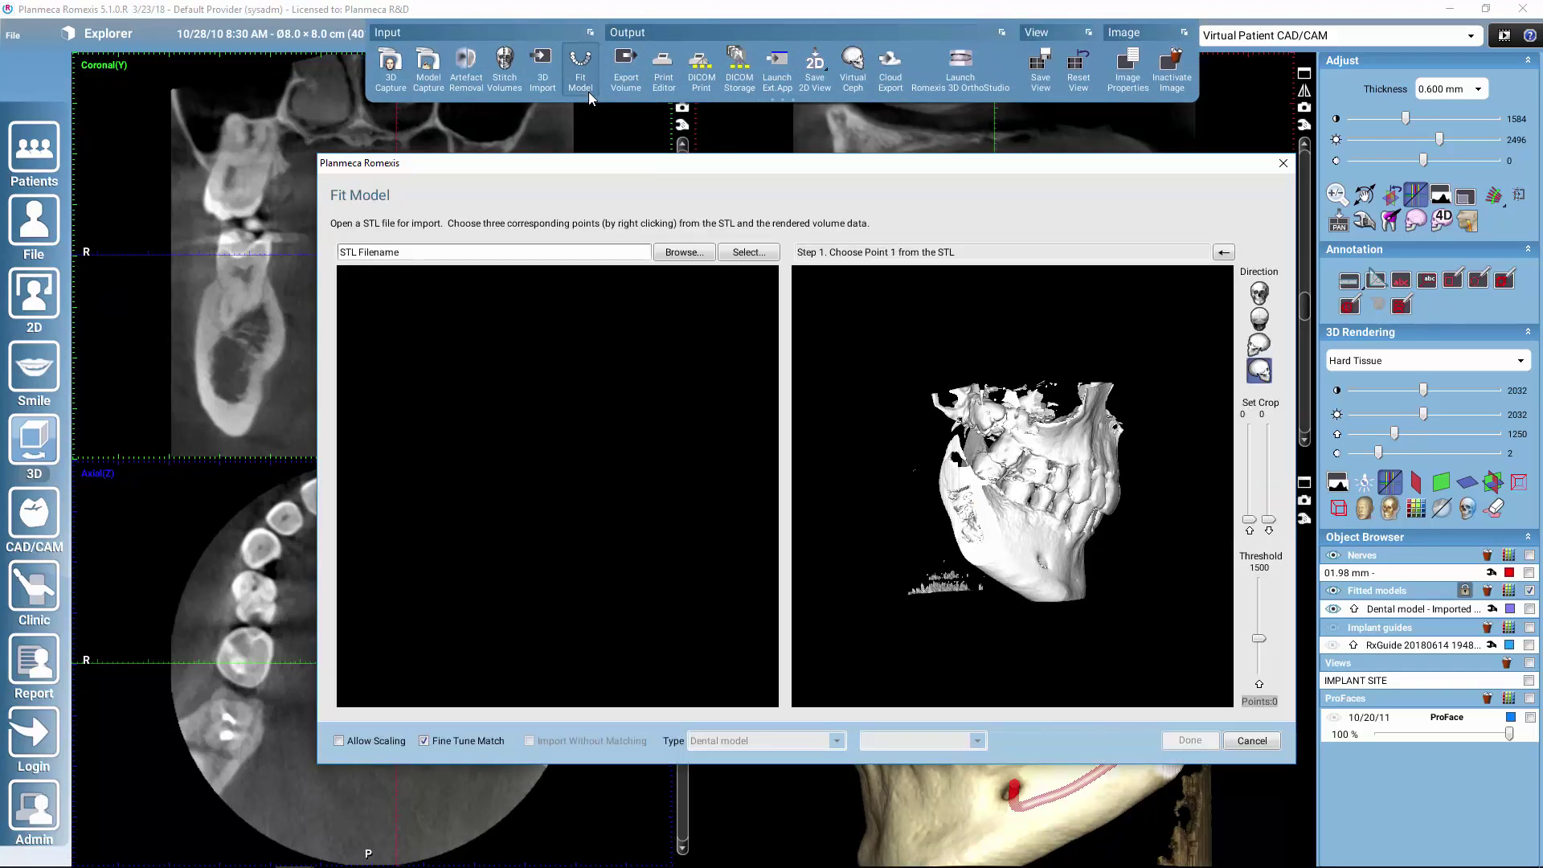
{"action": "left_click", "coordinate": [750, 255]}
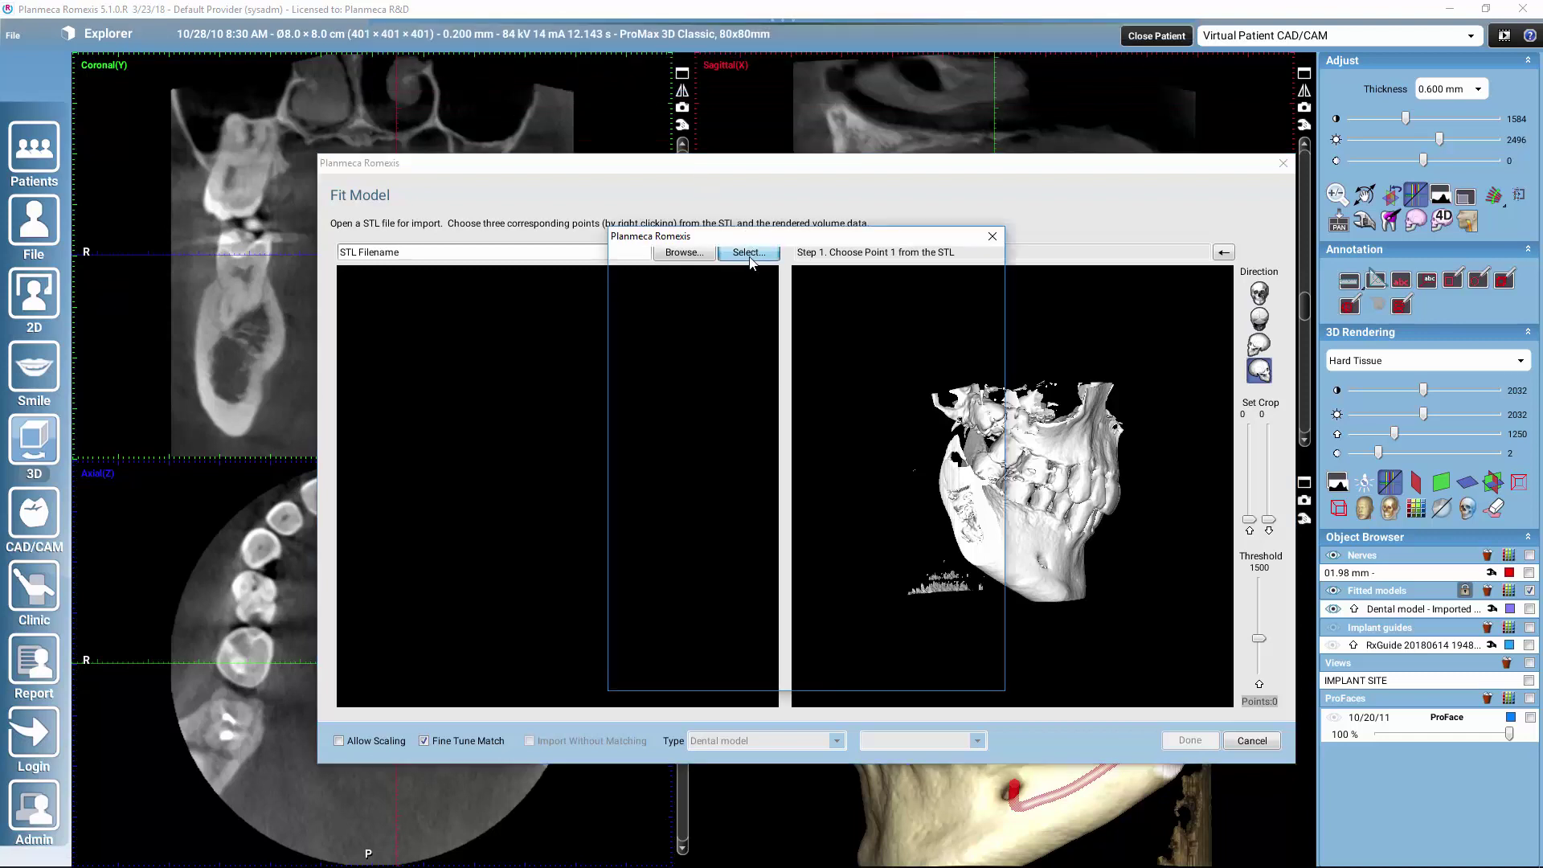
{"action": "left_click", "coordinate": [844, 383]}
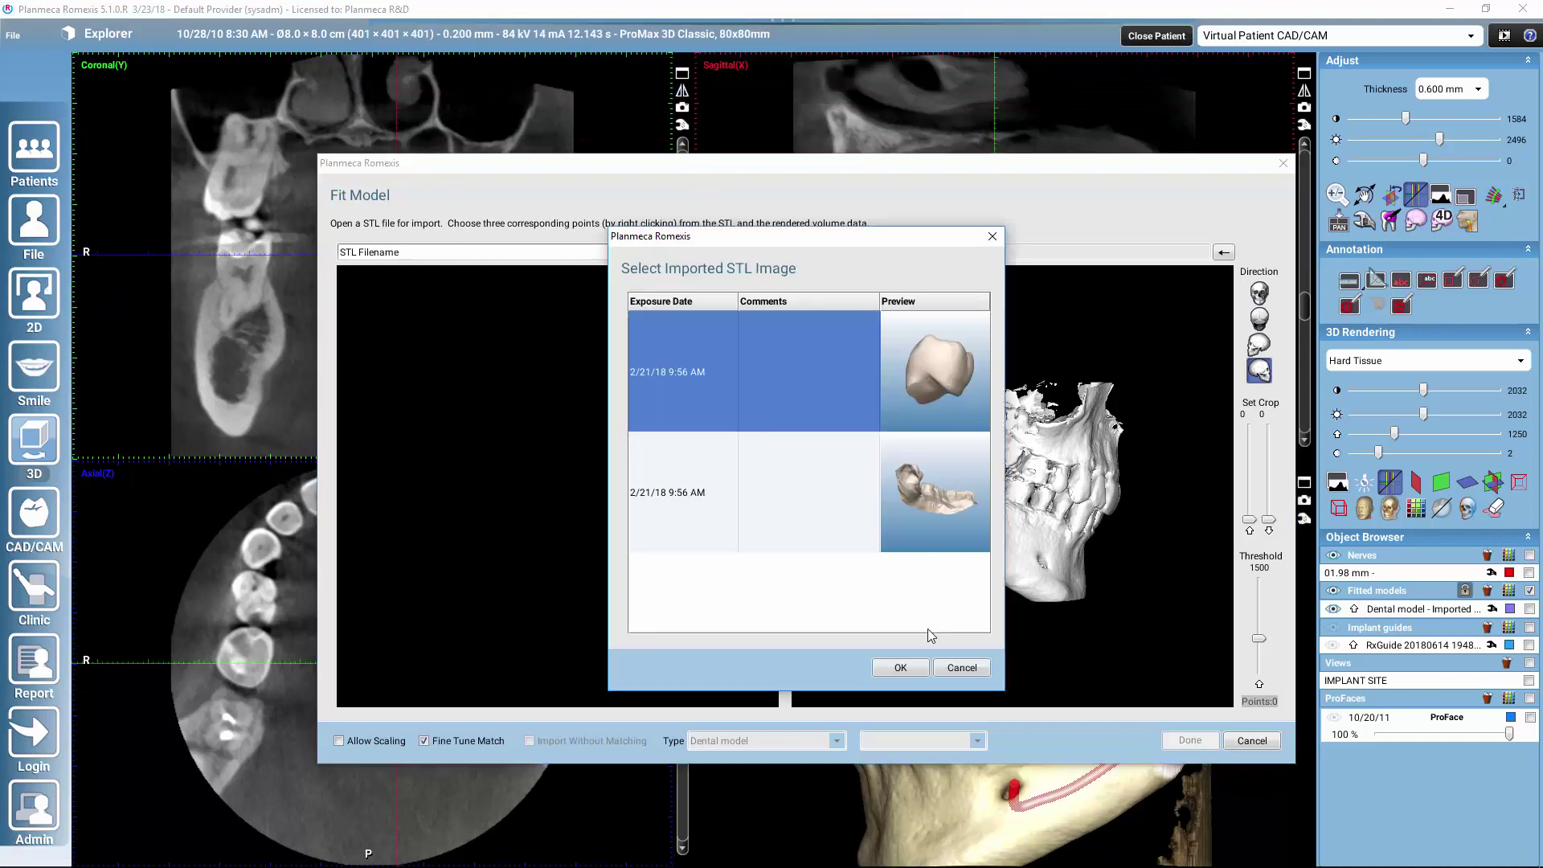
{"action": "left_click", "coordinate": [909, 667]}
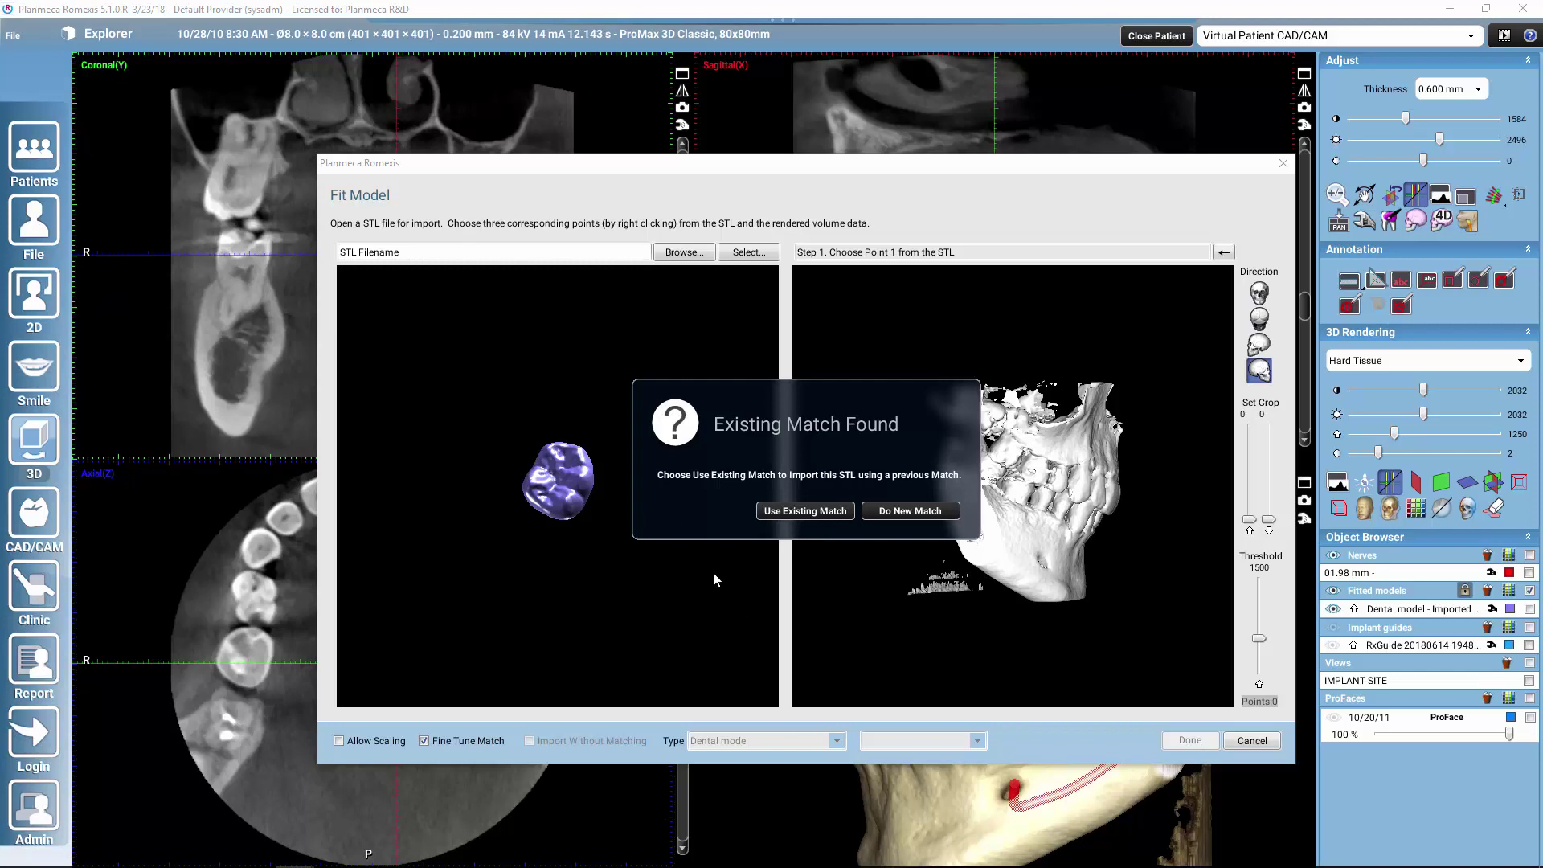
{"action": "left_click", "coordinate": [805, 511]}
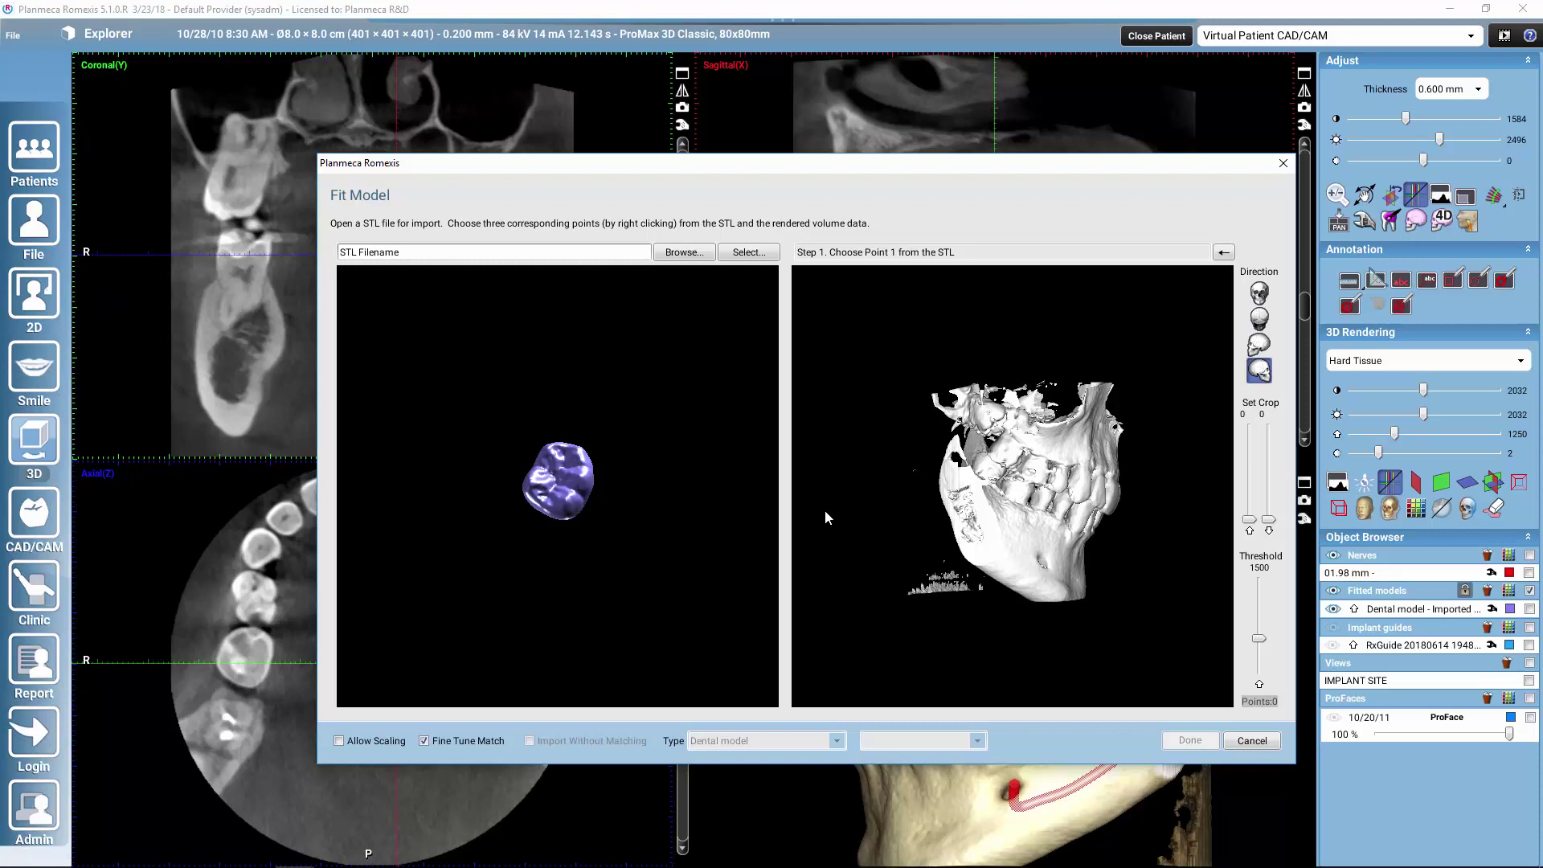